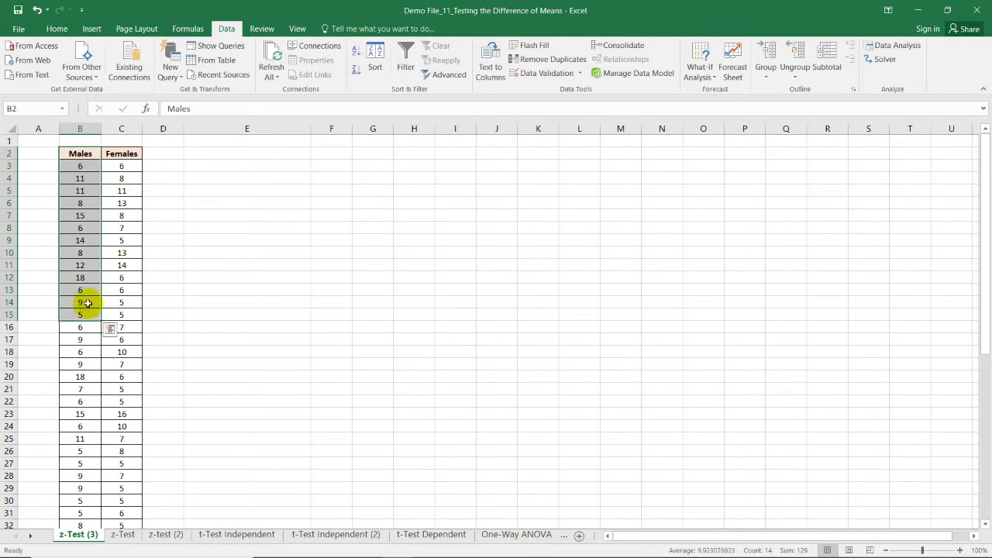
Check the PopSD row, which shows 3.3 for both Males and Females.
left_click_drag(128, 154, 173, 277)
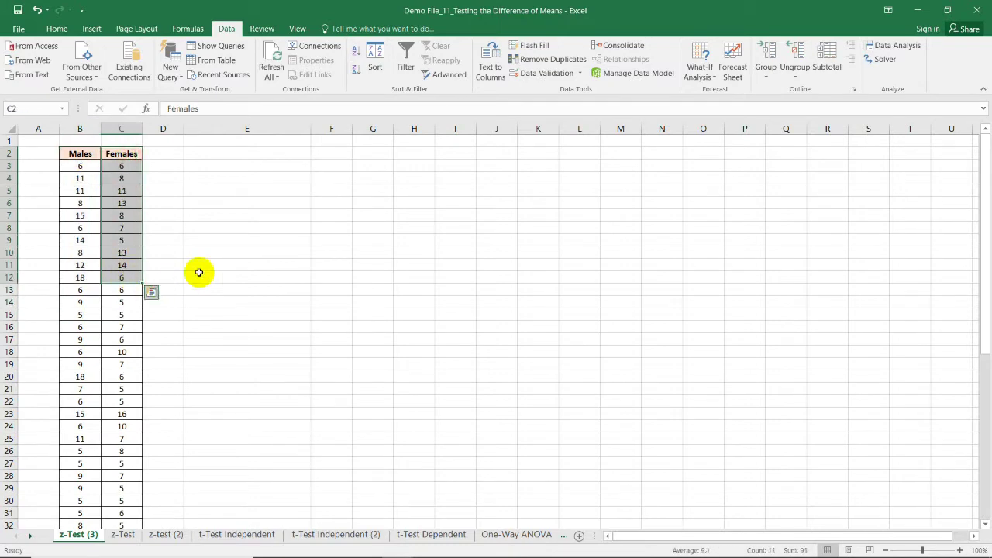
scroll(222, 261, "down", 12)
scroll(218, 269, "down", 1)
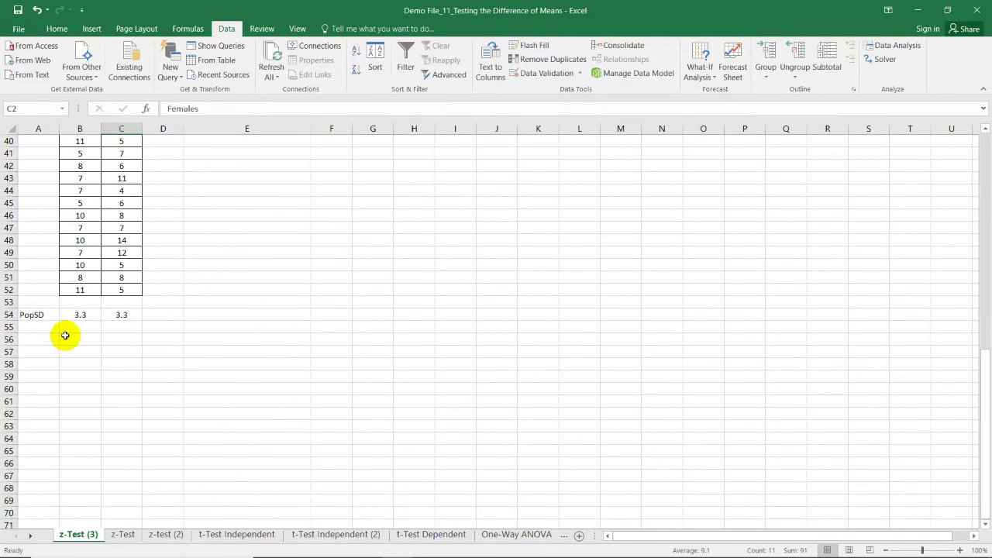
left_click(34, 316)
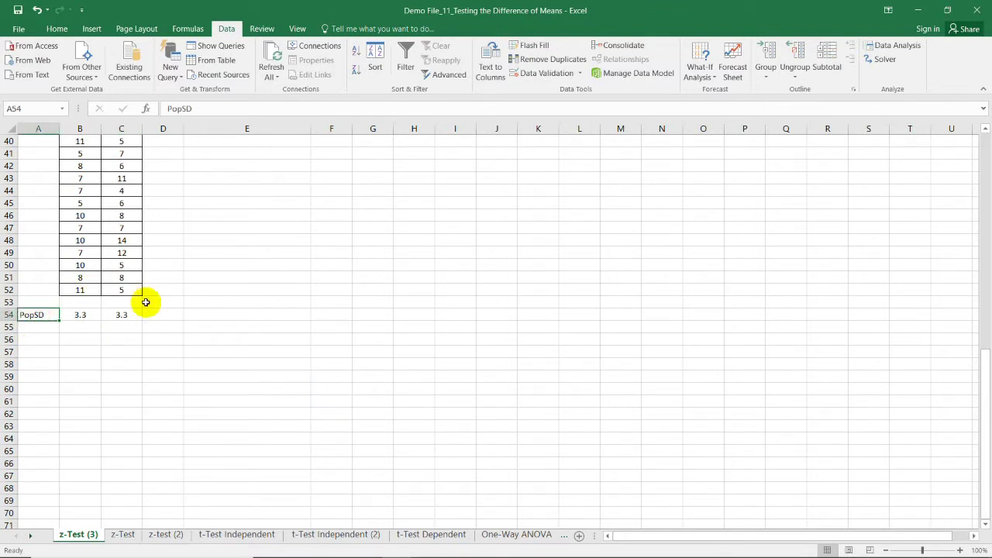
left_click(79, 316)
left_click(108, 316)
left_click(78, 316)
Enter the label PoVar in A55, beneath PopSD.
left_click(33, 328)
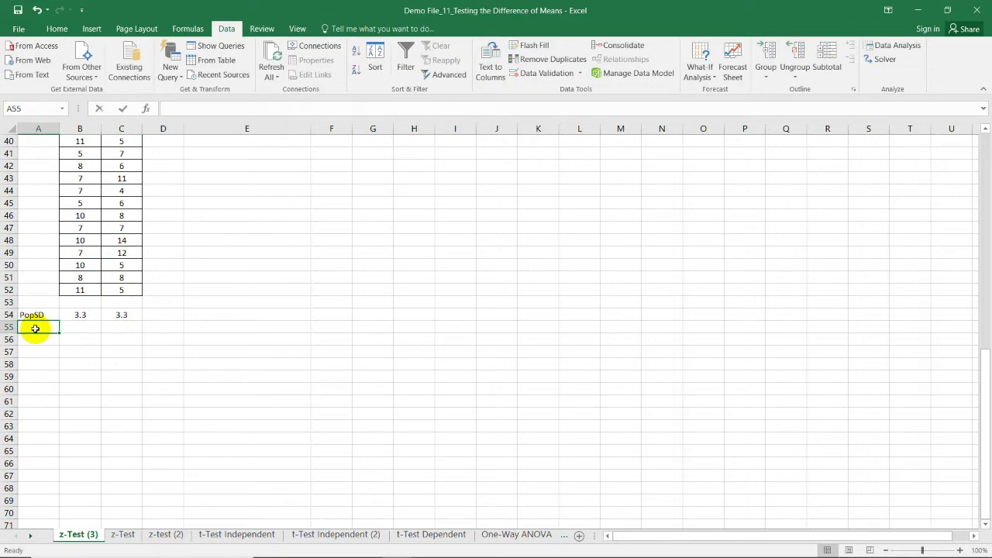
type("PopSD")
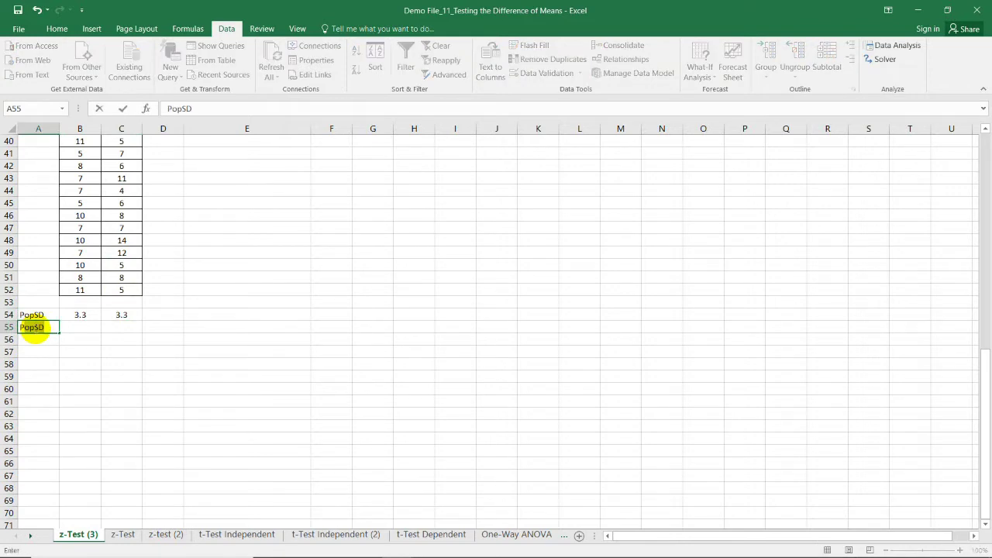
key("Return")
left_click(35, 328)
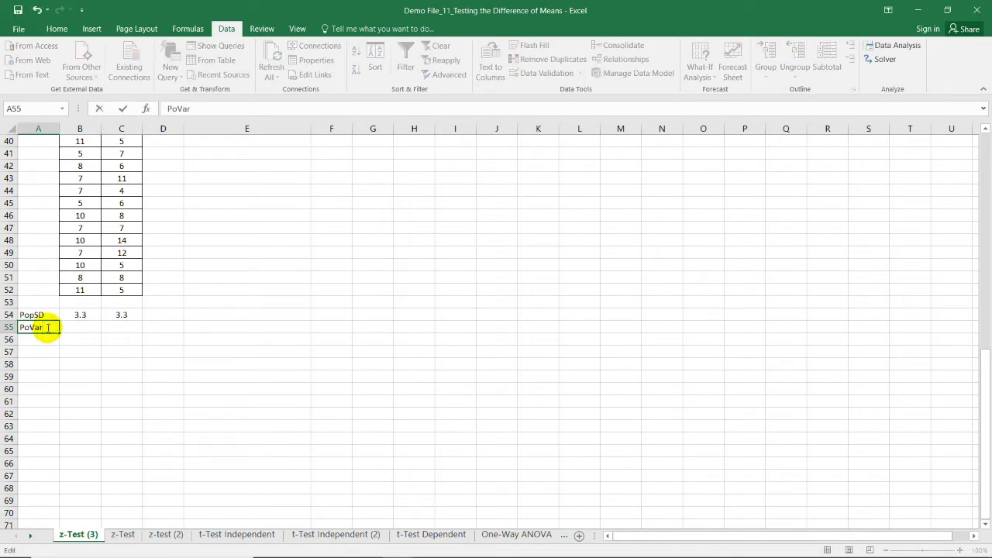
left_click(80, 317)
Enter =B54^2 in B55 to square the Males PopSD.
left_click(91, 328)
type("=")
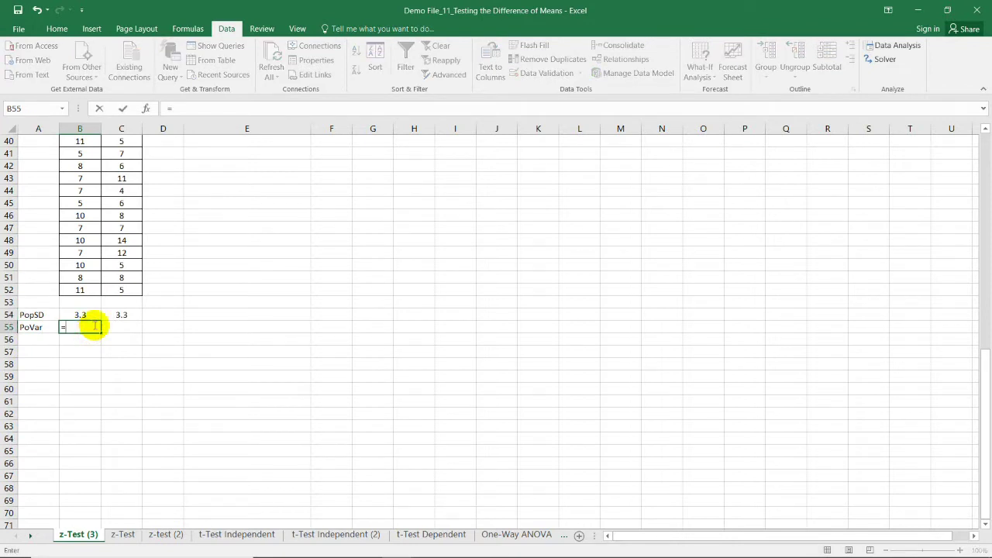
left_click(93, 317)
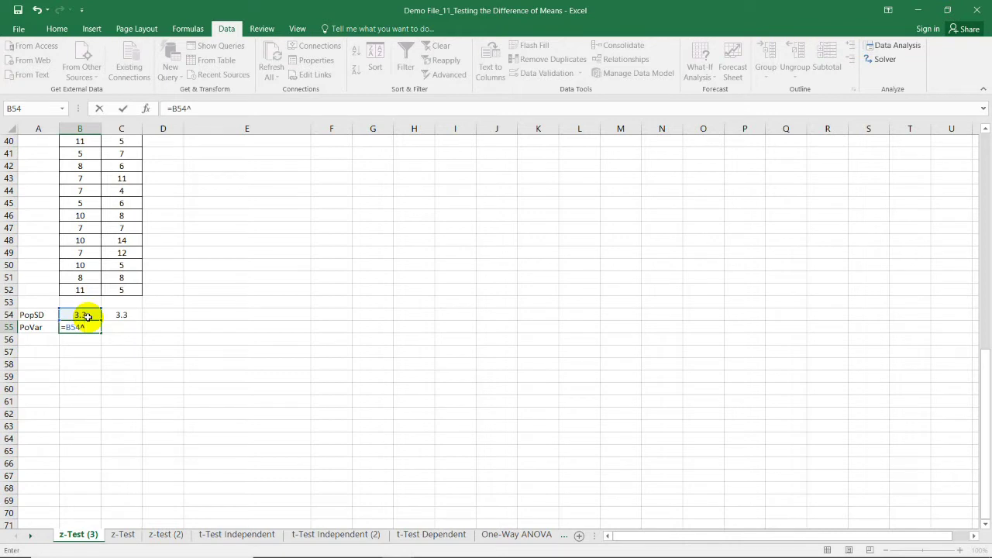
key("Return")
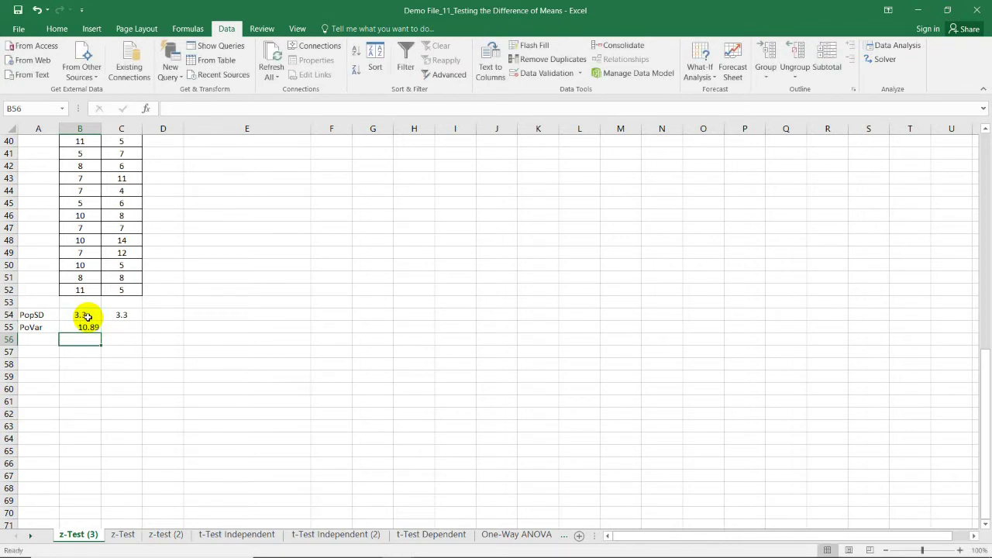
Copy the variance formula to C55 so both groups show 10.89.
left_click(108, 328)
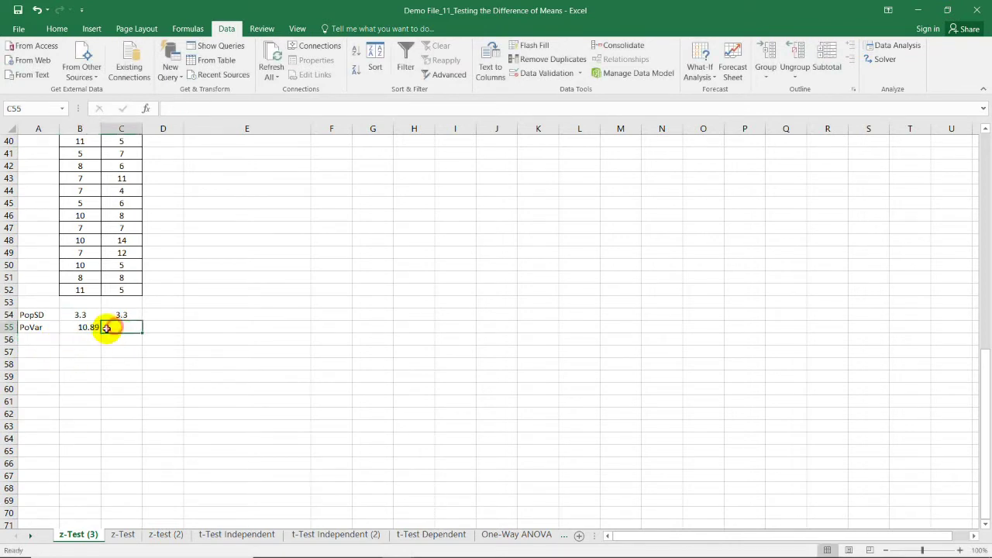
left_click(95, 330)
left_click_drag(100, 332, 133, 328)
left_click(214, 313)
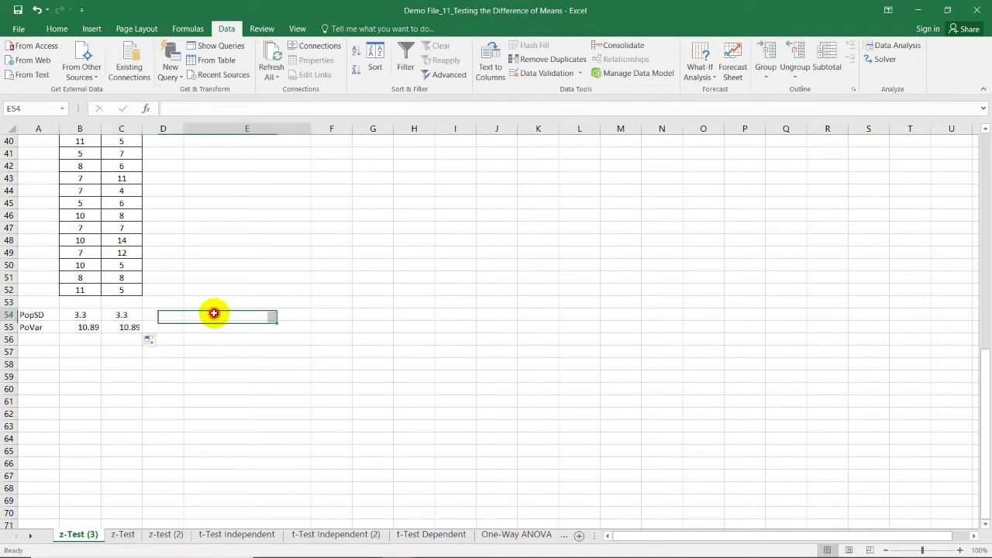
left_click(43, 328)
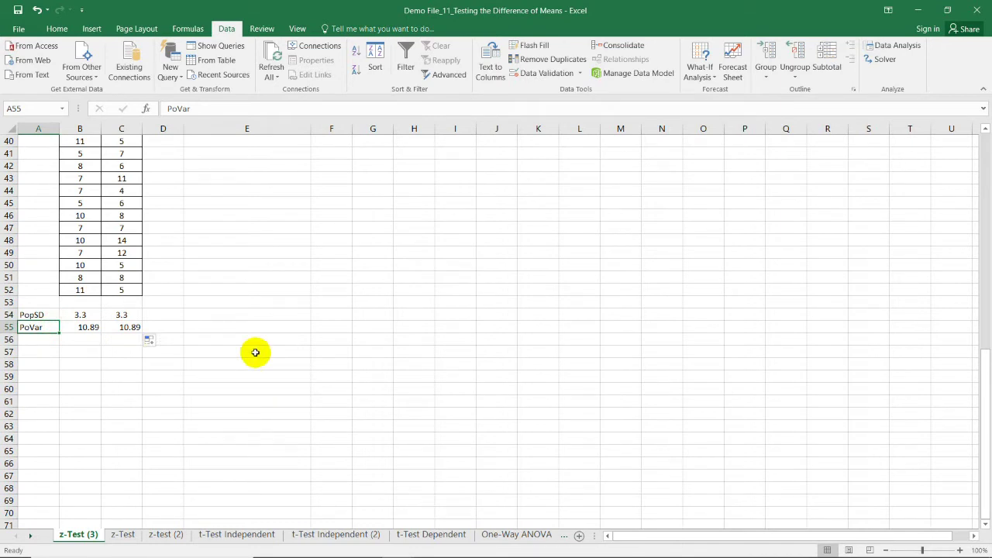
scroll(232, 321, "up", 13)
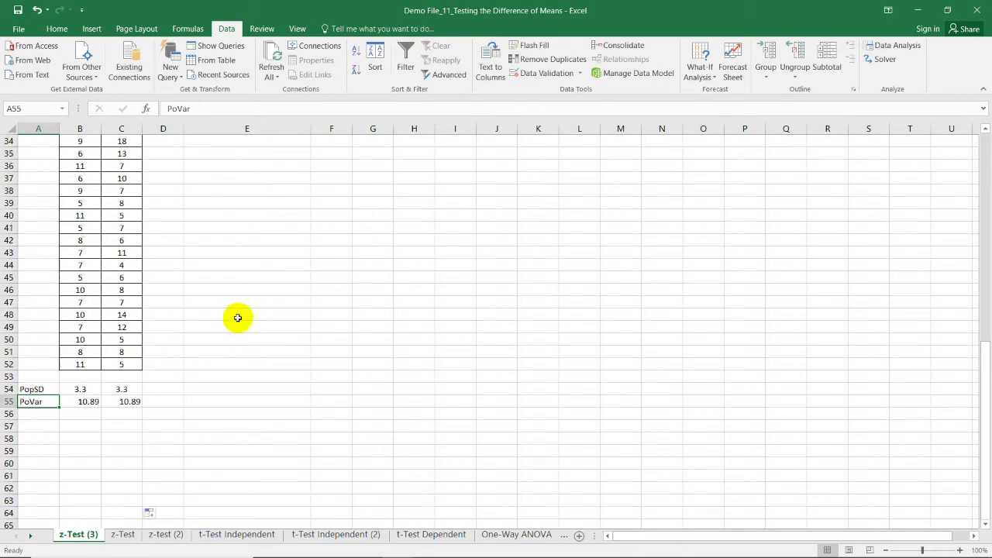
left_click(270, 199)
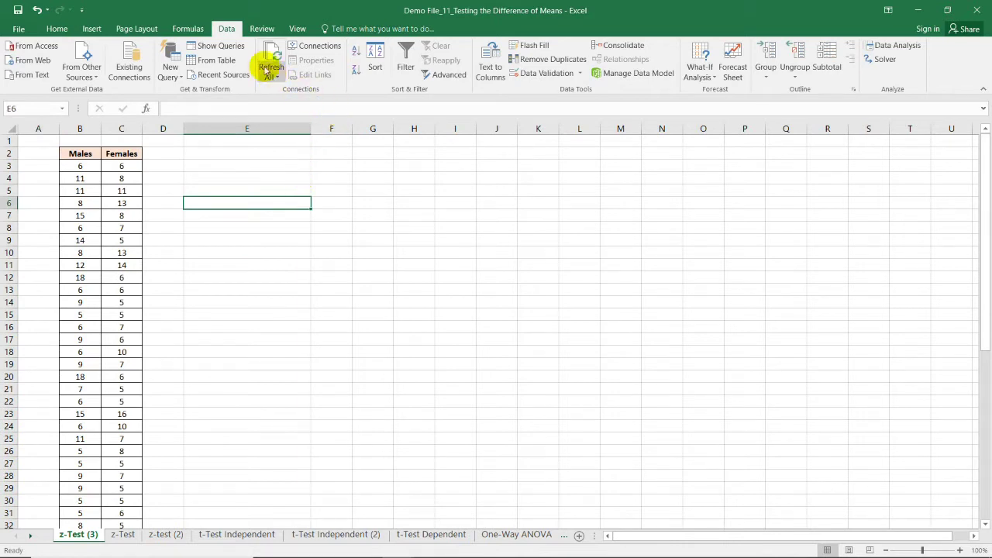
Choose z-Test: Two Sample for Means from the Data Analysis list.
left_click(905, 46)
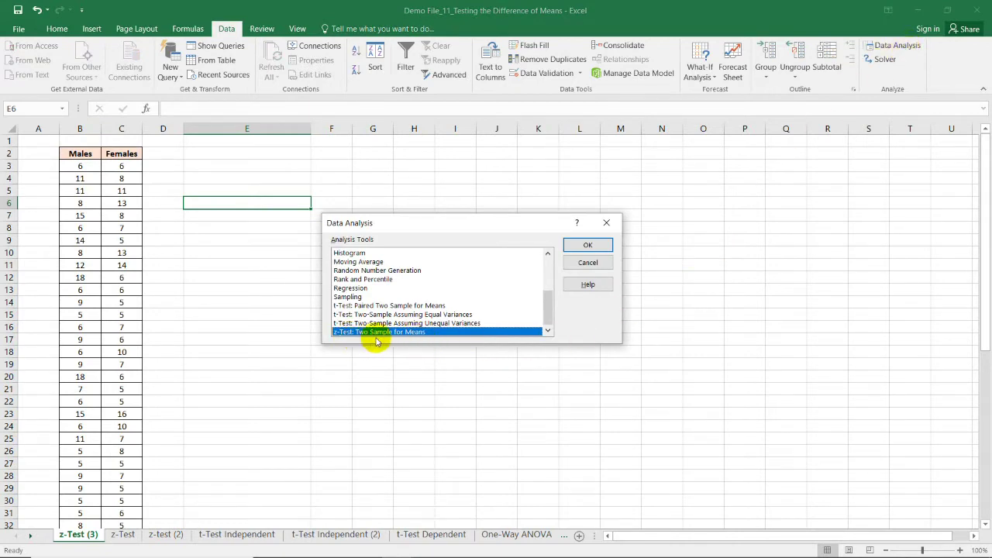
left_click(590, 247)
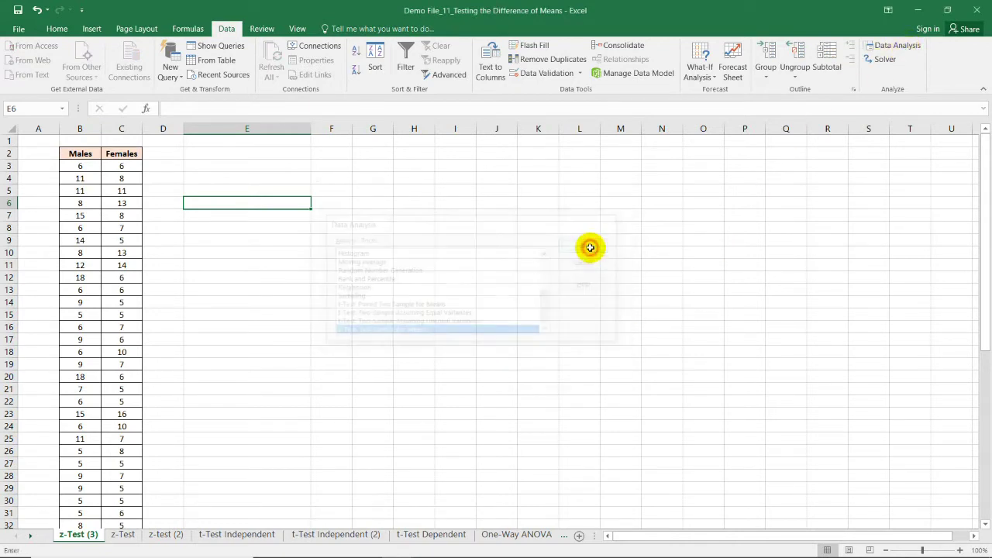
left_click_drag(470, 171, 474, 68)
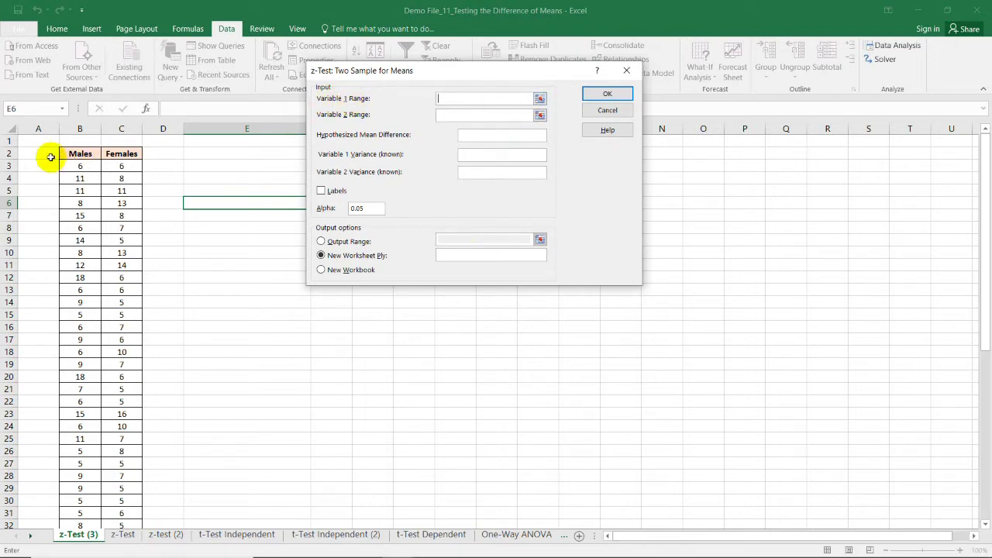
Set Variable 1 to B2:B52 and Variable 2 to C2:C52, with Labels ticked and difference 0.
left_click(470, 98)
left_click_drag(80, 154, 78, 501)
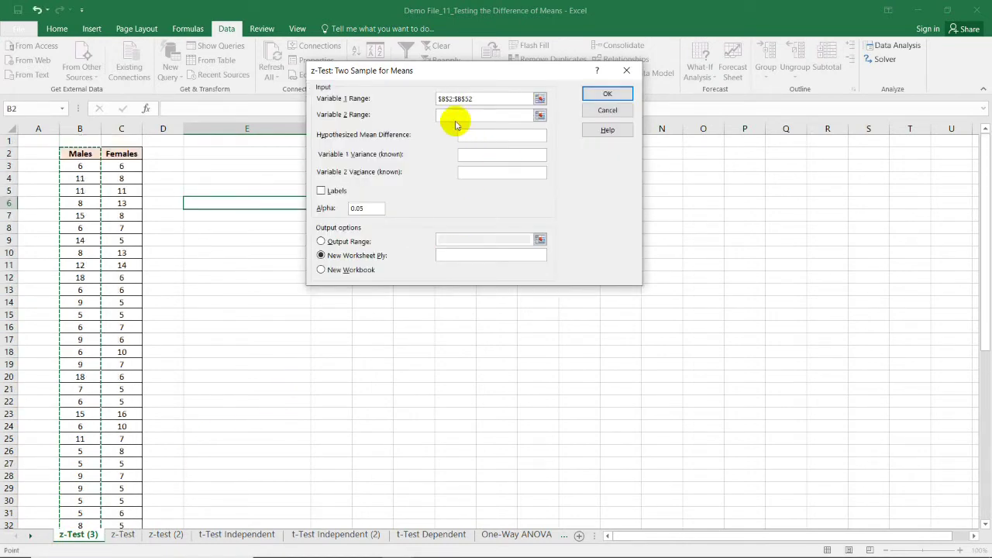
left_click(450, 114)
left_click_drag(124, 154, 119, 503)
scroll(199, 302, "up", 7)
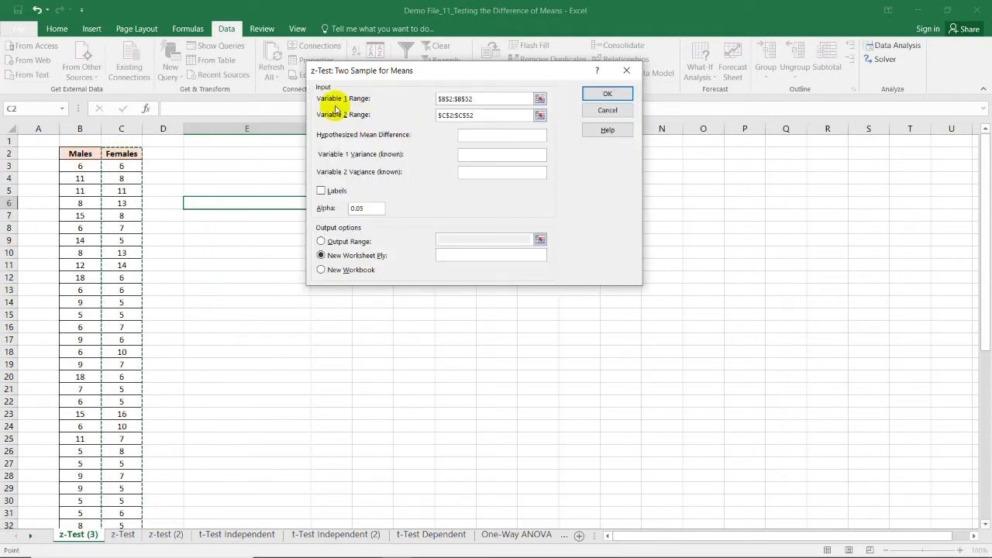
left_click(321, 191)
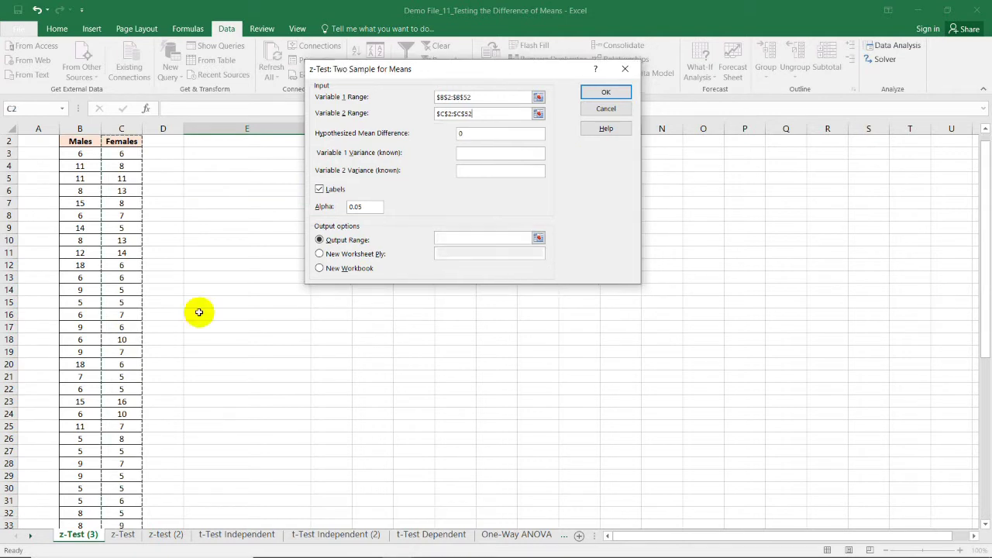
Run the z-test with variances 10.89, alpha 0.01, and output range E3:K16.
scroll(198, 318, "down", 10)
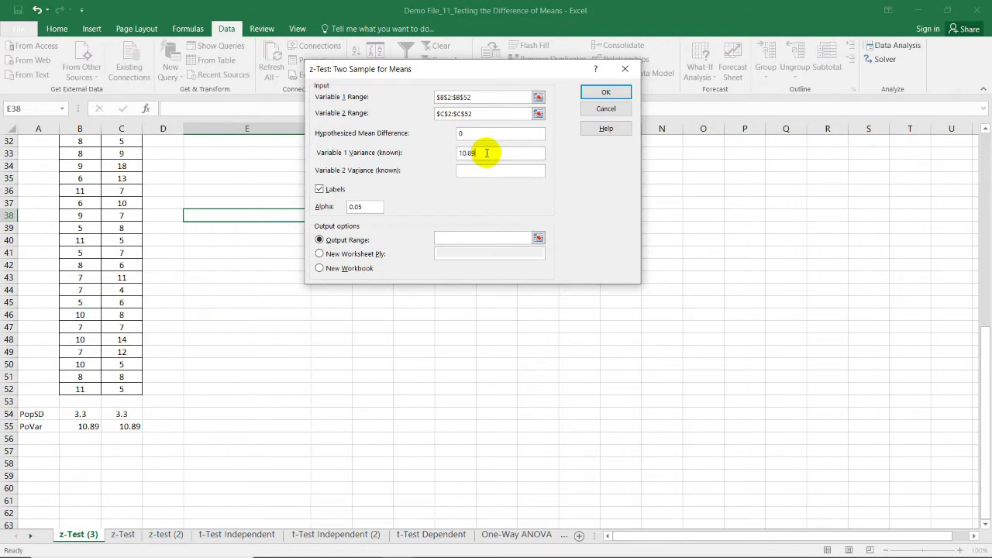
left_click(488, 172)
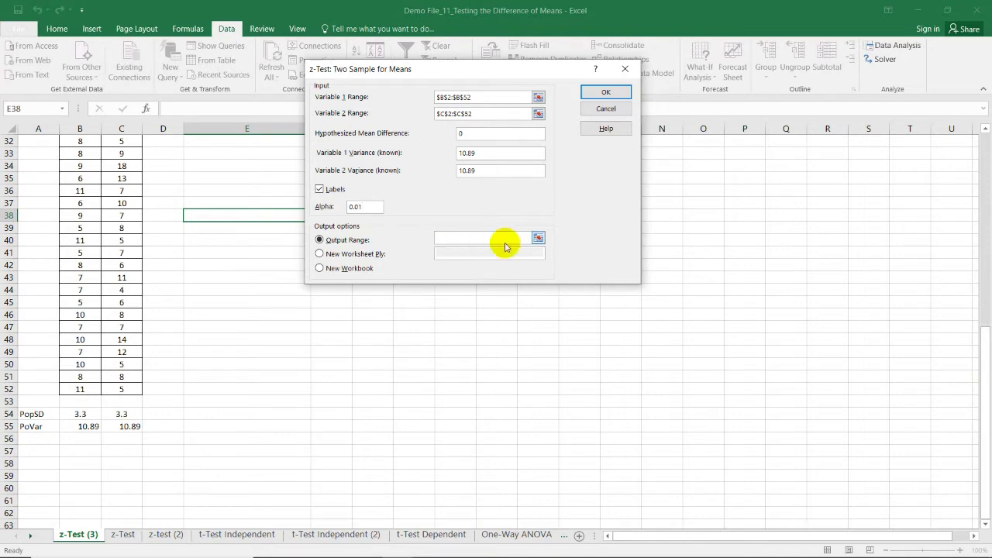
left_click_drag(982, 405, 985, 143)
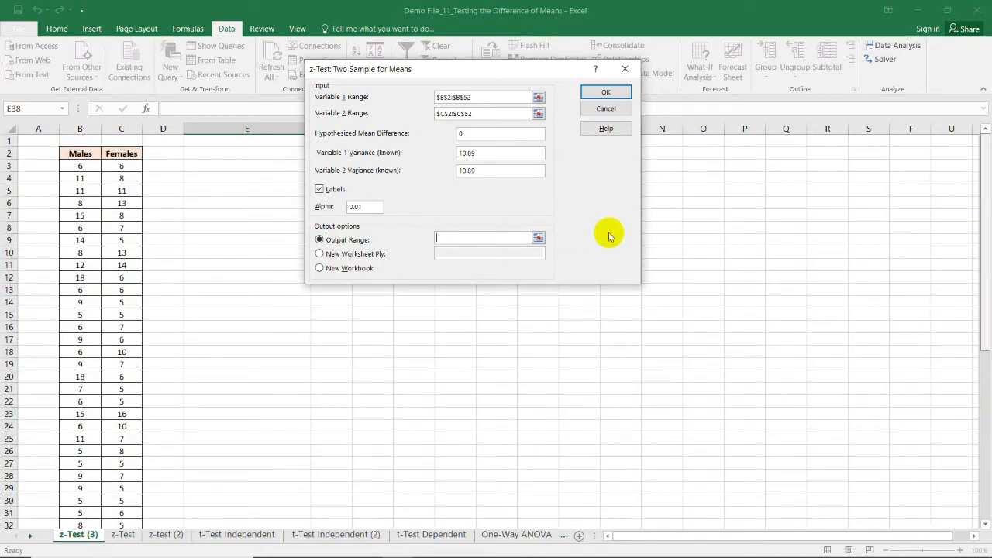
left_click_drag(255, 164, 524, 332)
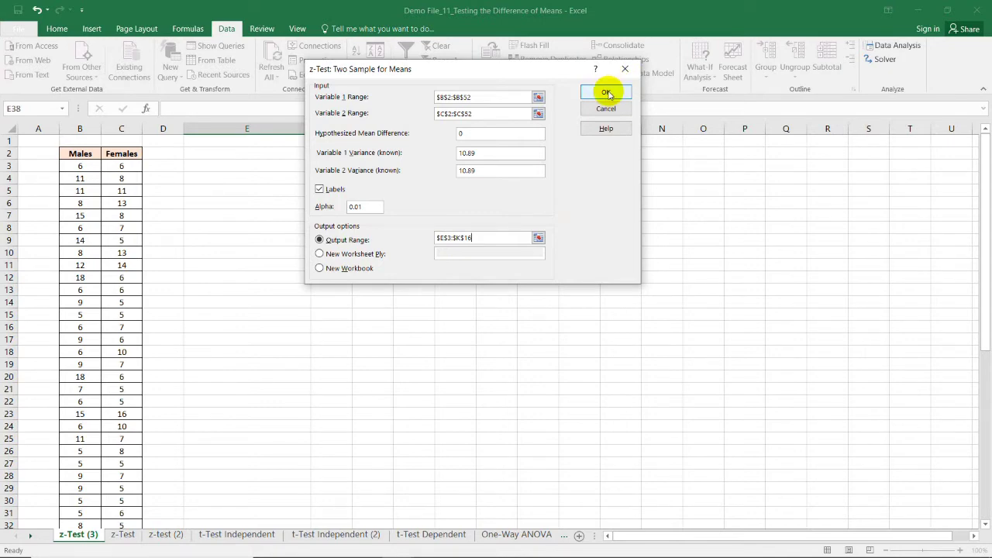
left_click(606, 93)
left_click(564, 268)
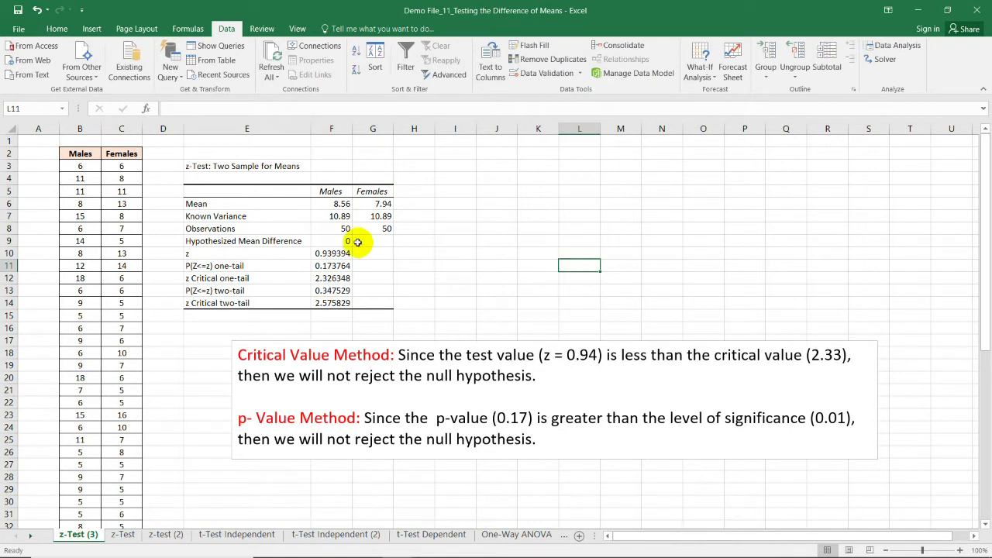
left_click_drag(208, 167, 367, 304)
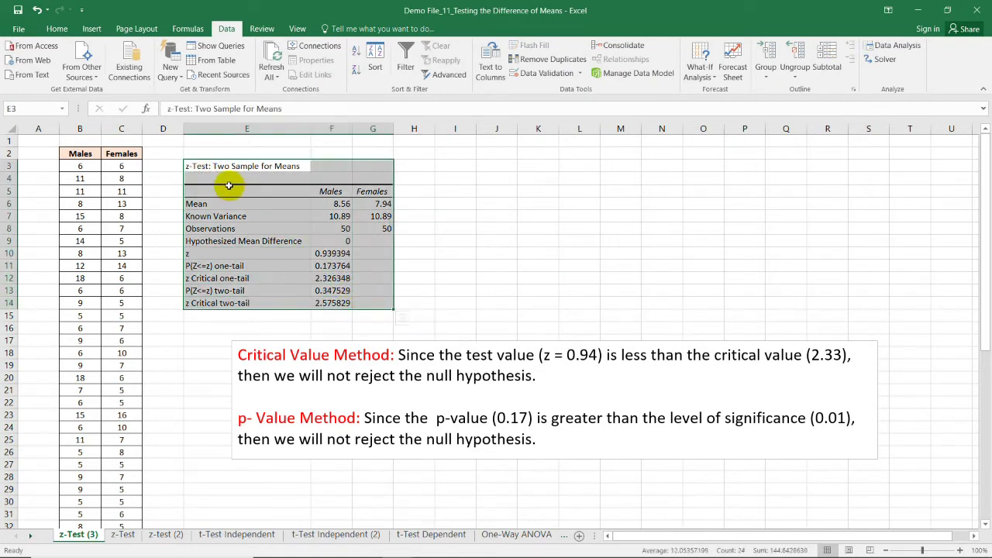
left_click(211, 204)
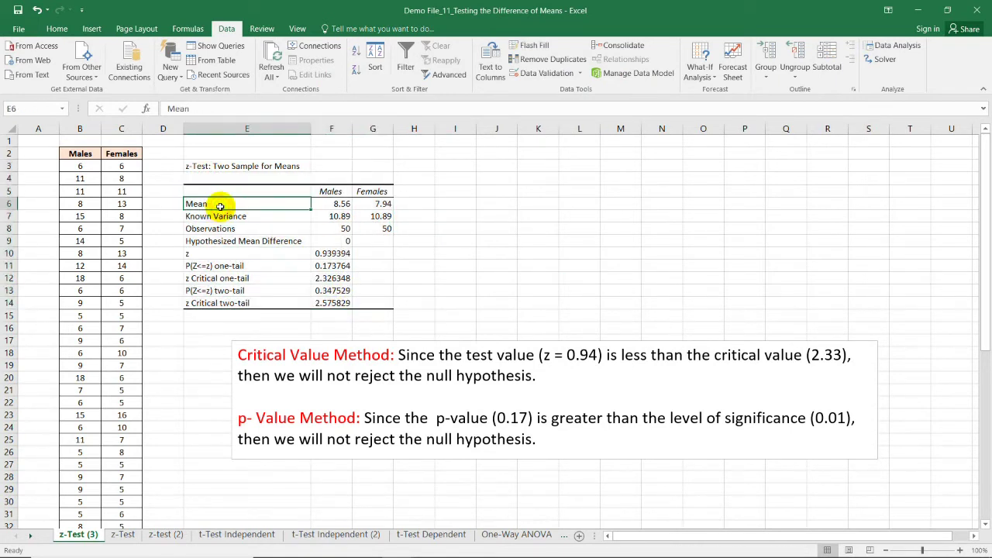
left_click(338, 205)
left_click(260, 204)
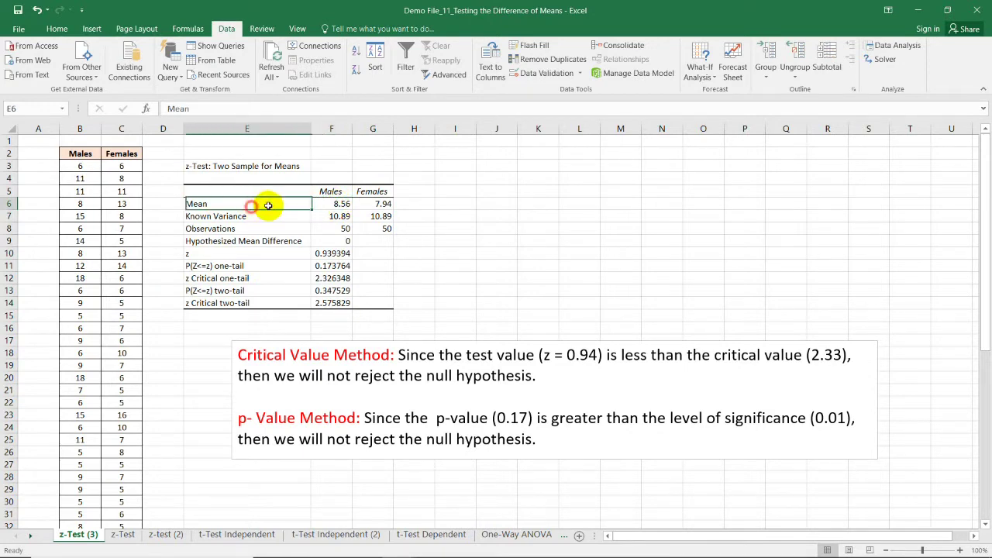
left_click(382, 204)
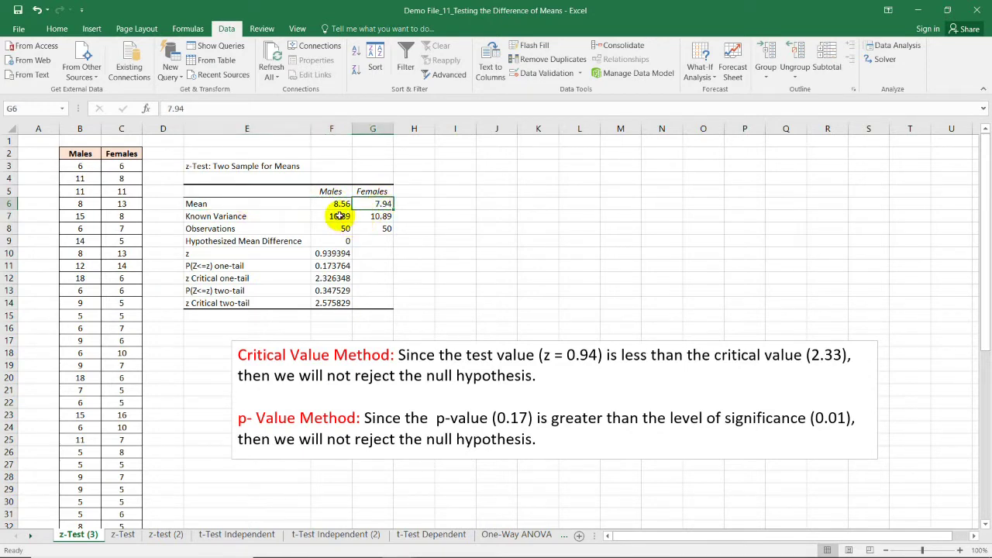
left_click(337, 216)
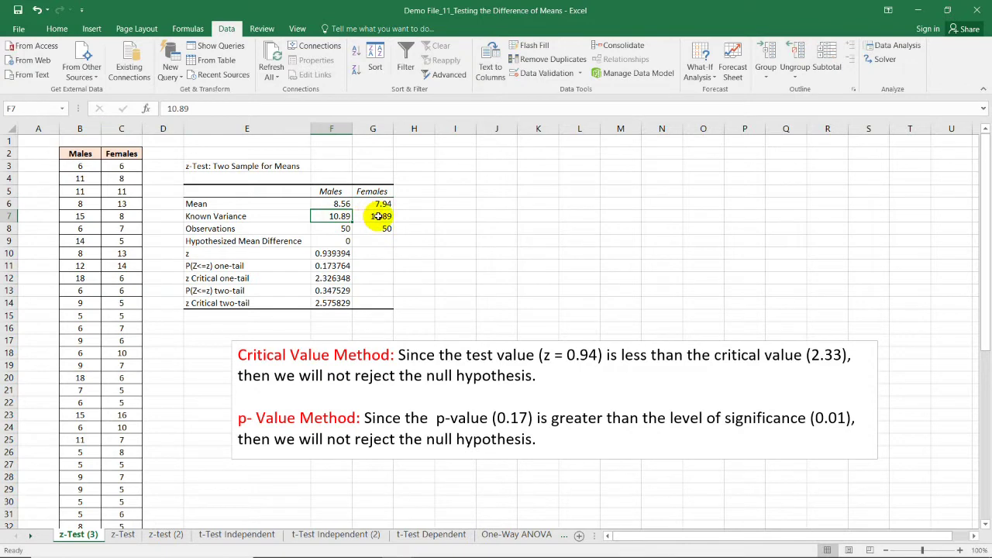
left_click(382, 217)
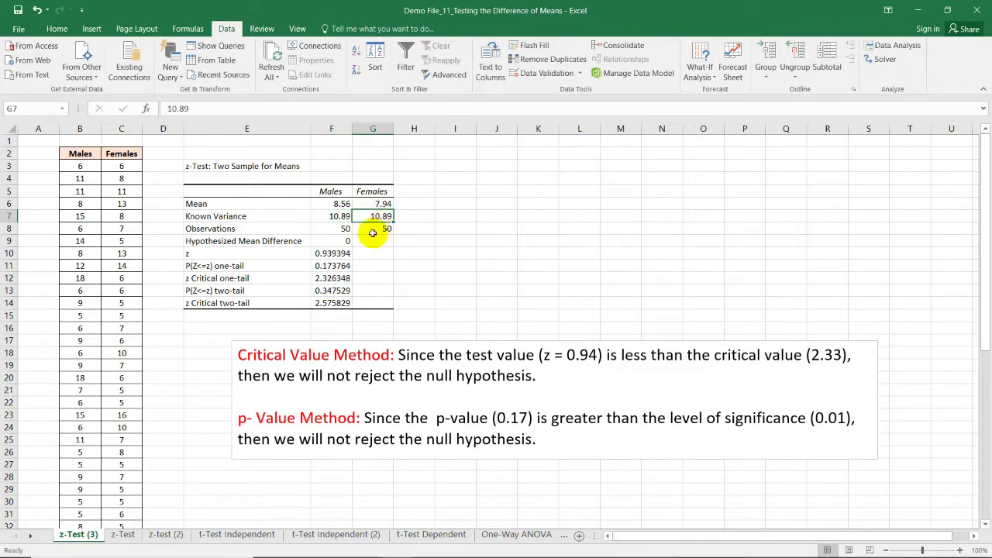
left_click(343, 230)
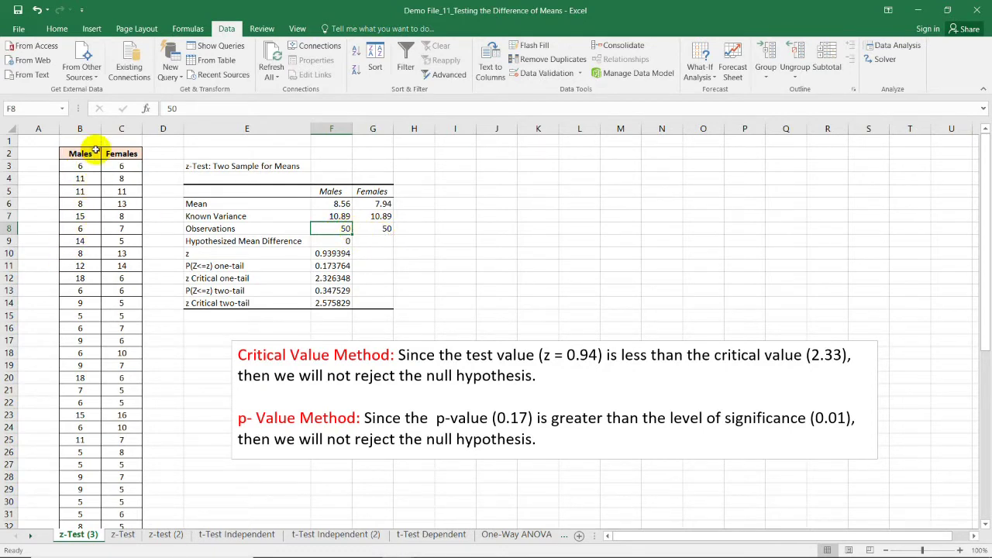
left_click(339, 241)
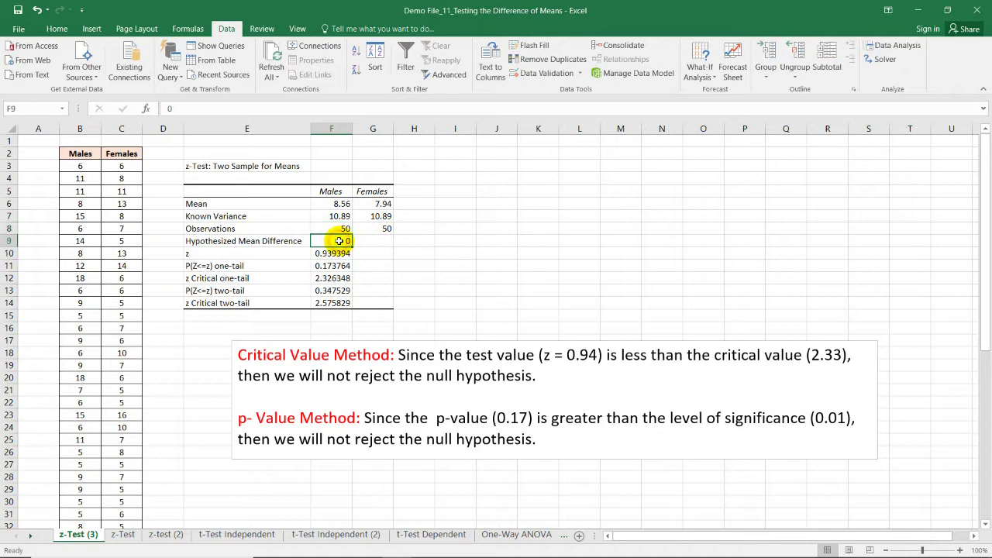
left_click(195, 257)
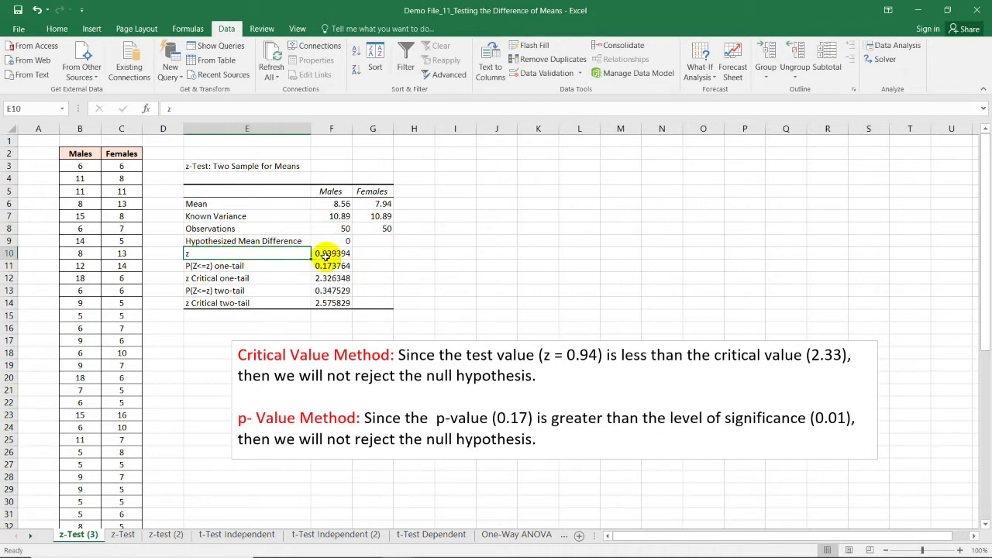
Reduce F10:F14 (z, p-values, critical values) to two decimal places with Decrease Decimal.
left_click_drag(326, 254, 333, 303)
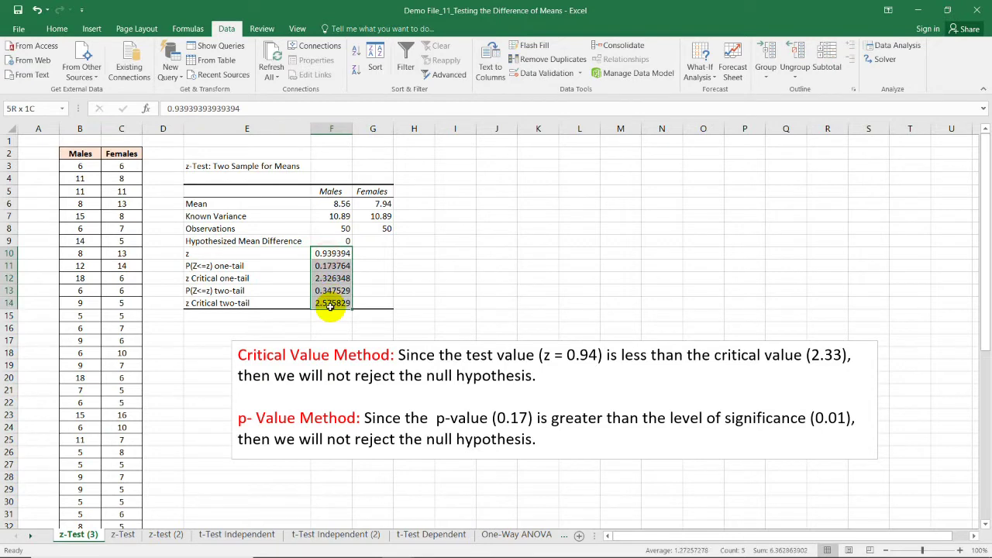
left_click(62, 29)
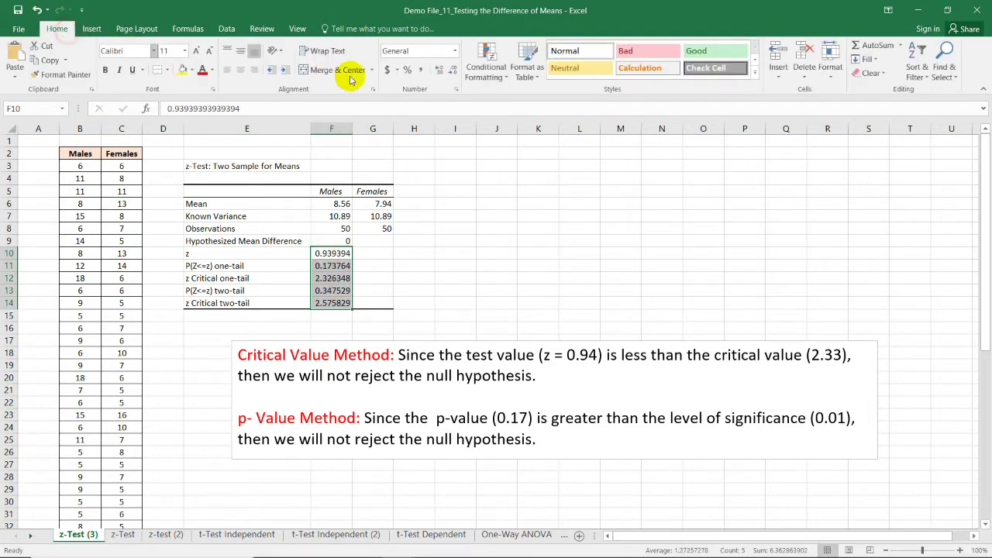
left_click(454, 71)
left_click(454, 72)
left_click(454, 71)
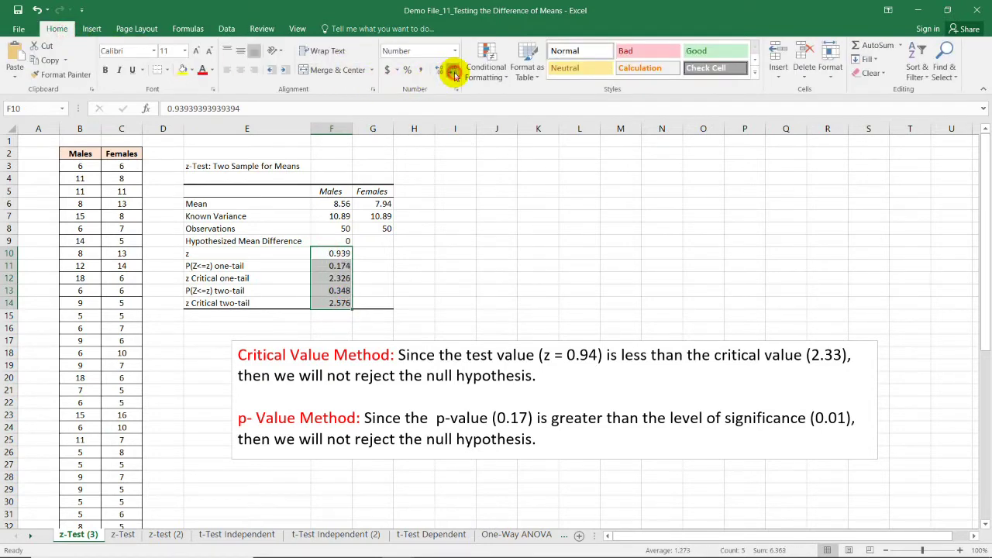
left_click(454, 71)
left_click(487, 268)
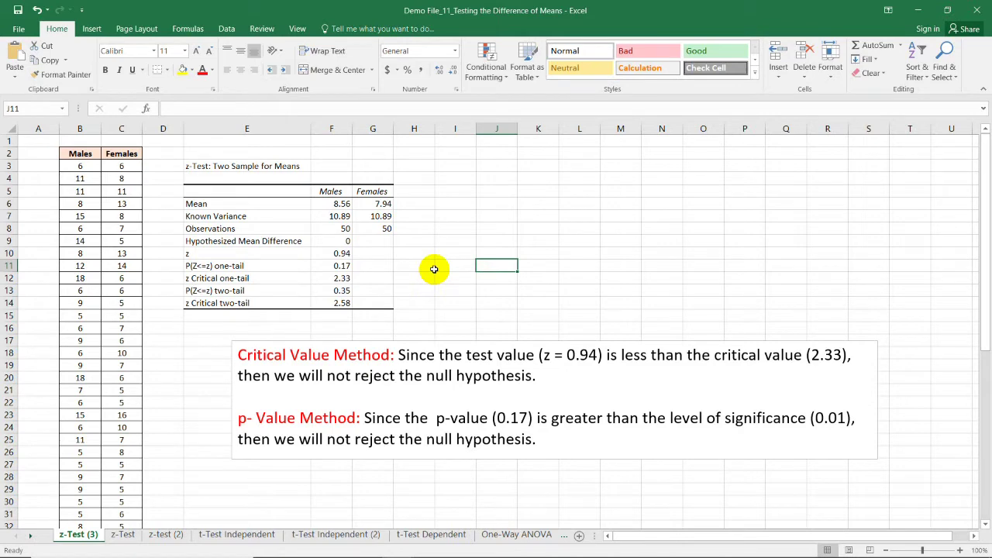
left_click(344, 293)
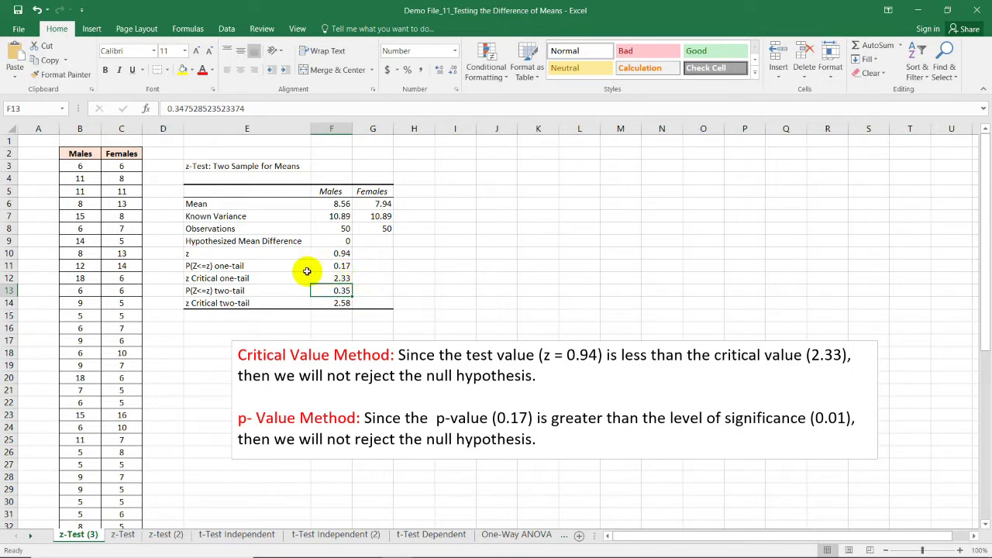
left_click(274, 268)
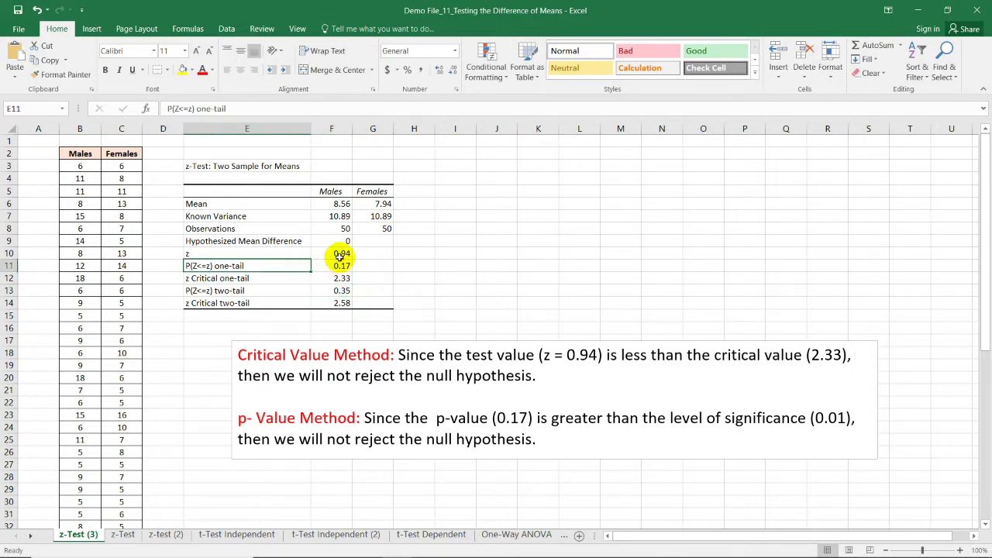
left_click(343, 252)
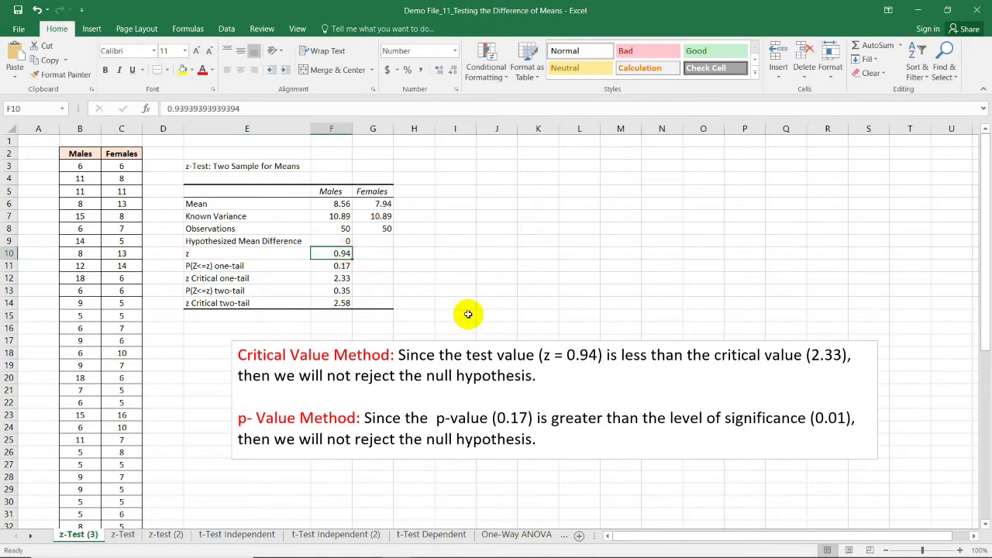
left_click(246, 277)
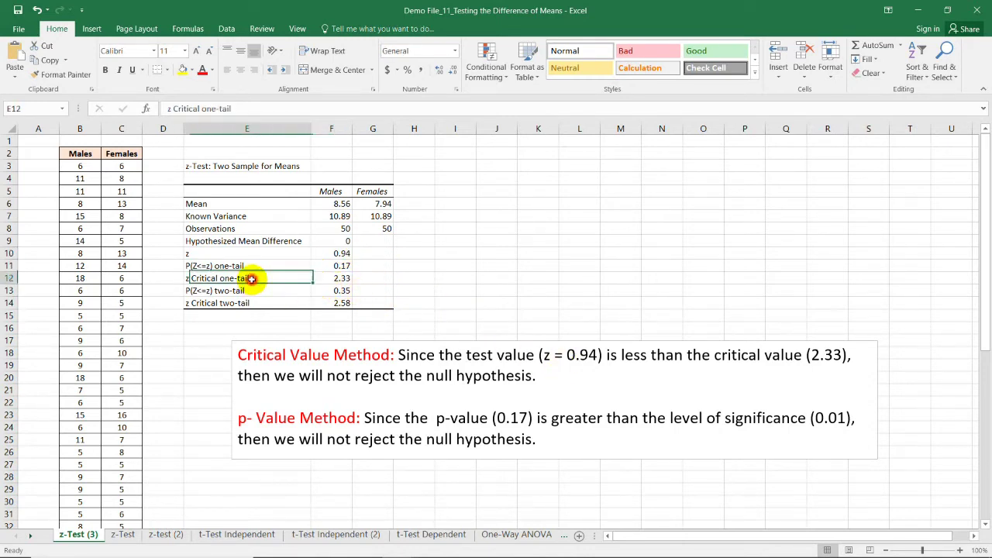
left_click(335, 280)
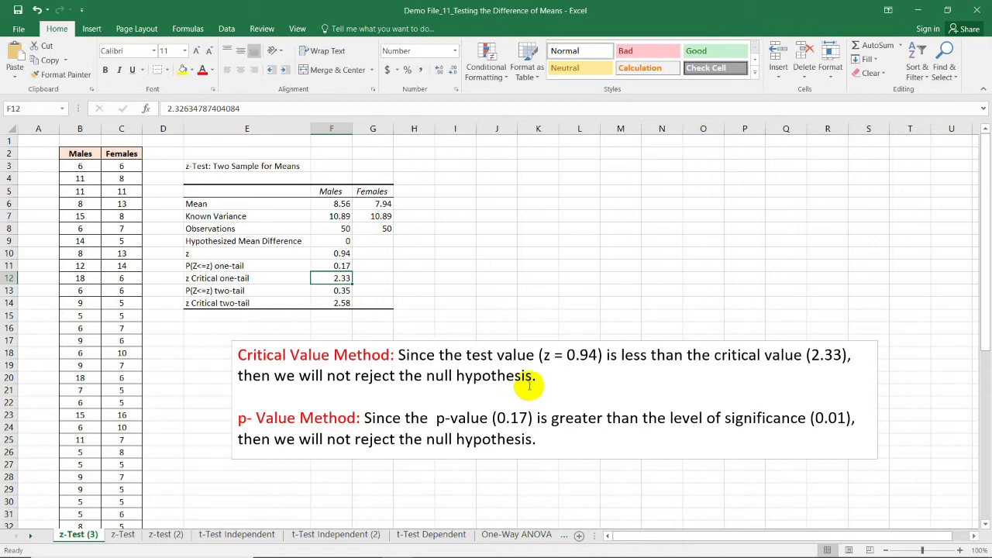
left_click(399, 439)
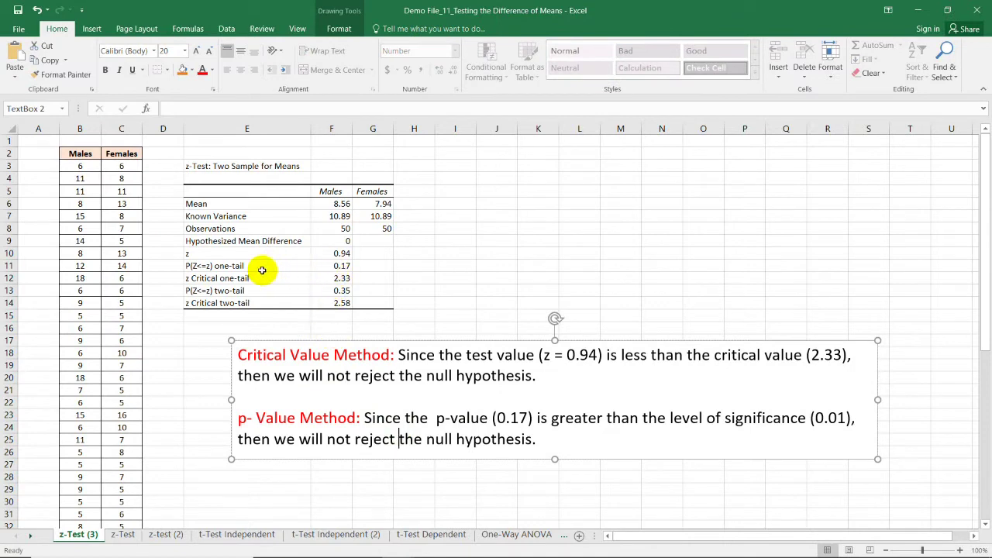
left_click(230, 265)
left_click_drag(229, 265, 341, 266)
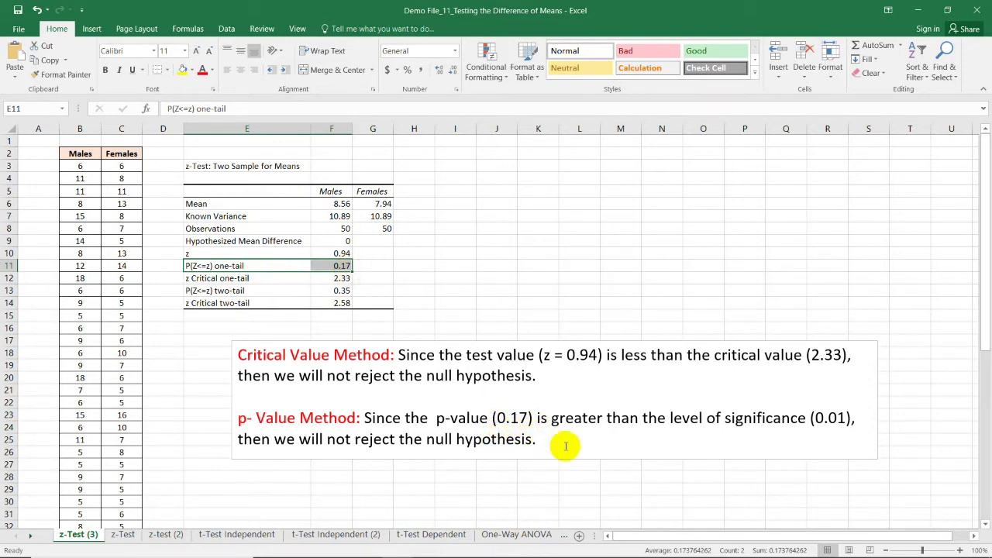
double_click(827, 419)
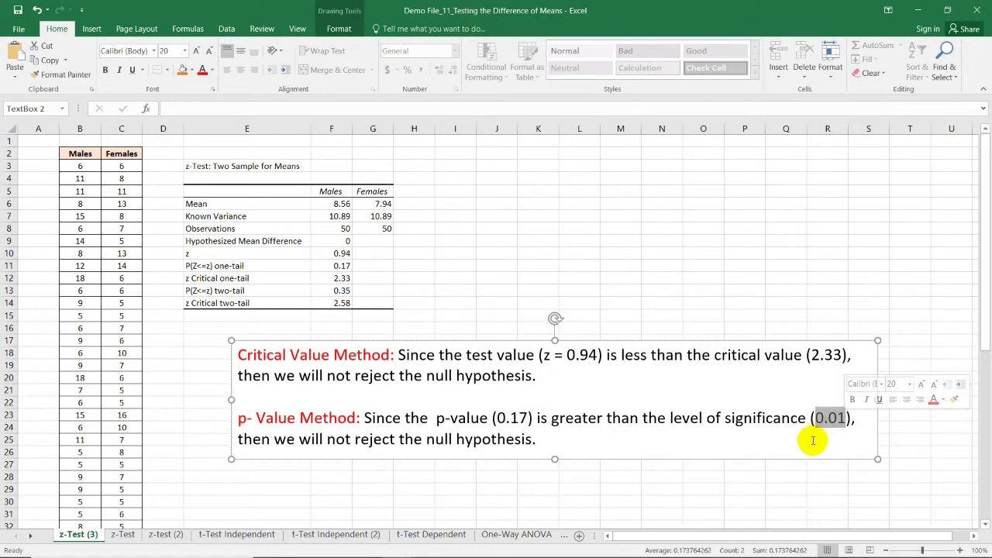
left_click_drag(281, 439, 549, 439)
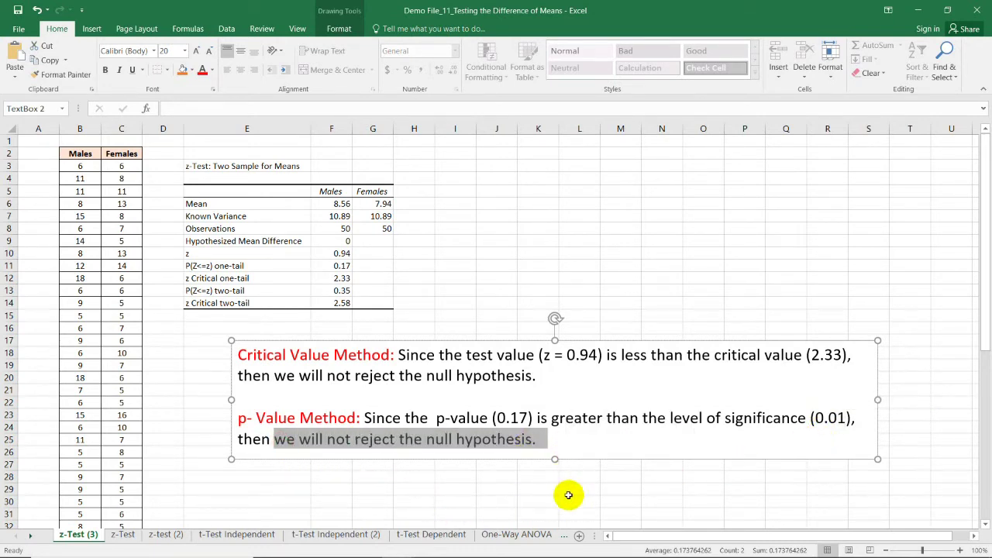
left_click(545, 292)
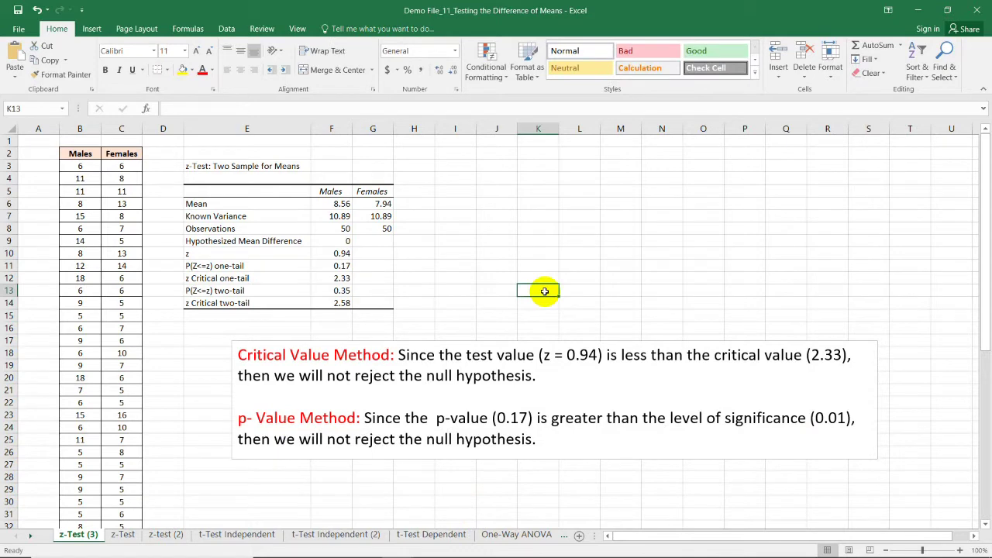
left_click_drag(232, 266, 346, 278)
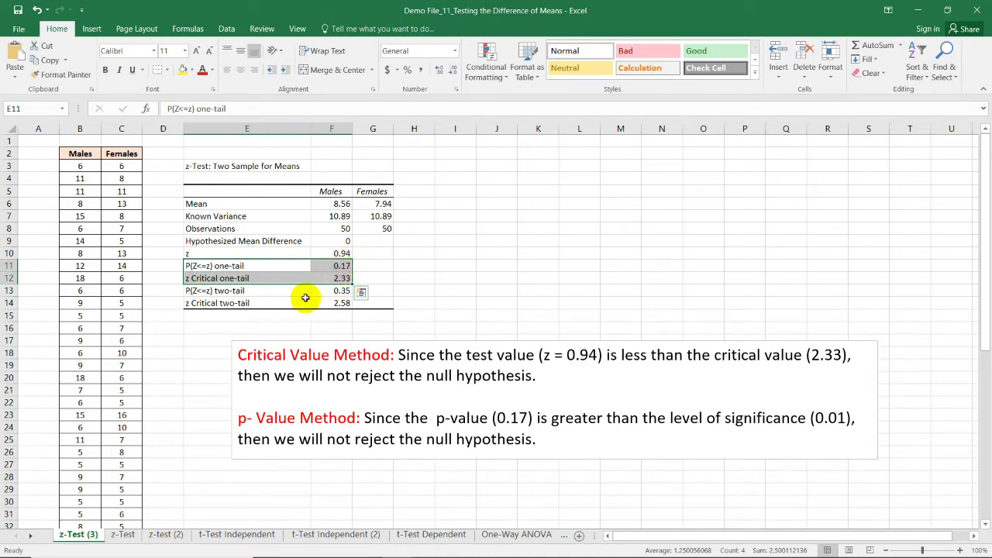
left_click_drag(277, 291, 342, 291)
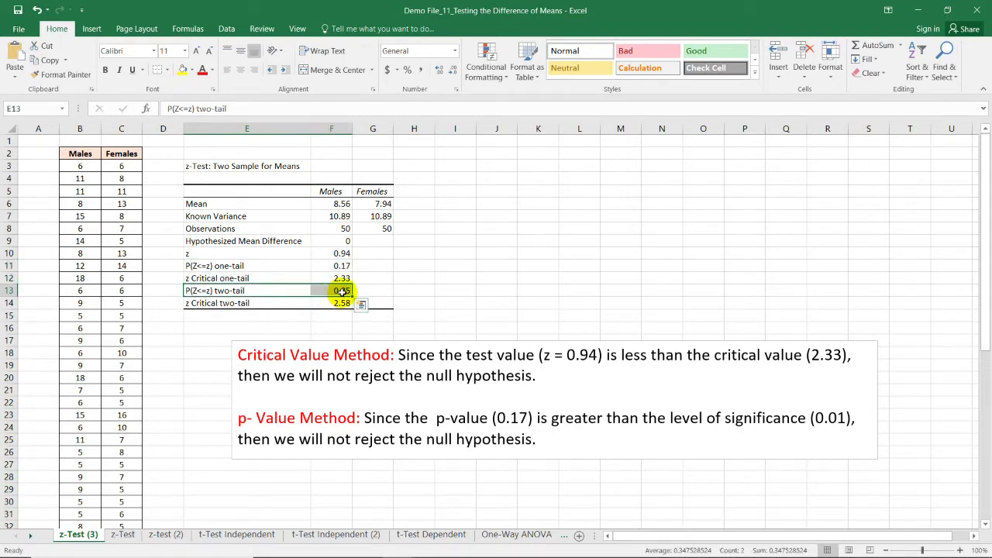
left_click(341, 304)
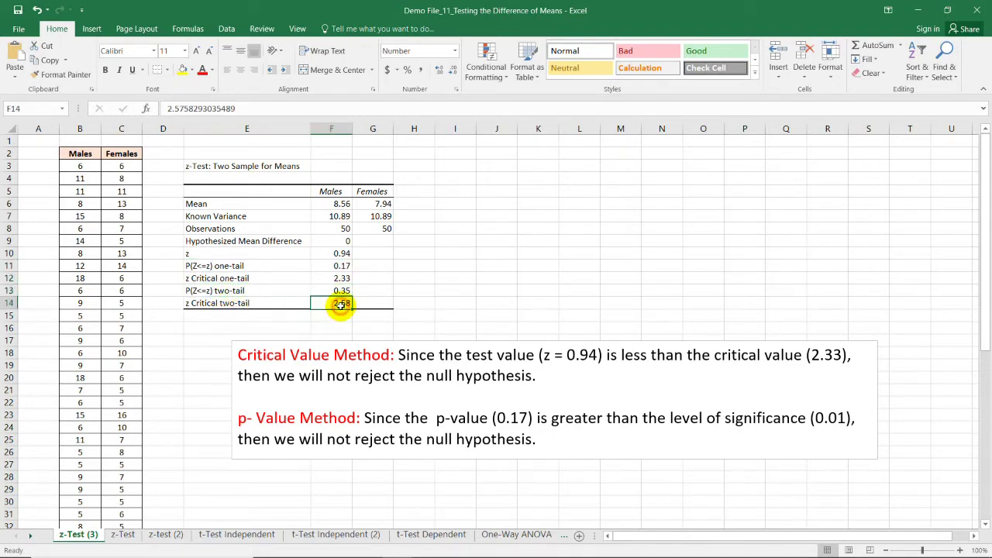
left_click(246, 304)
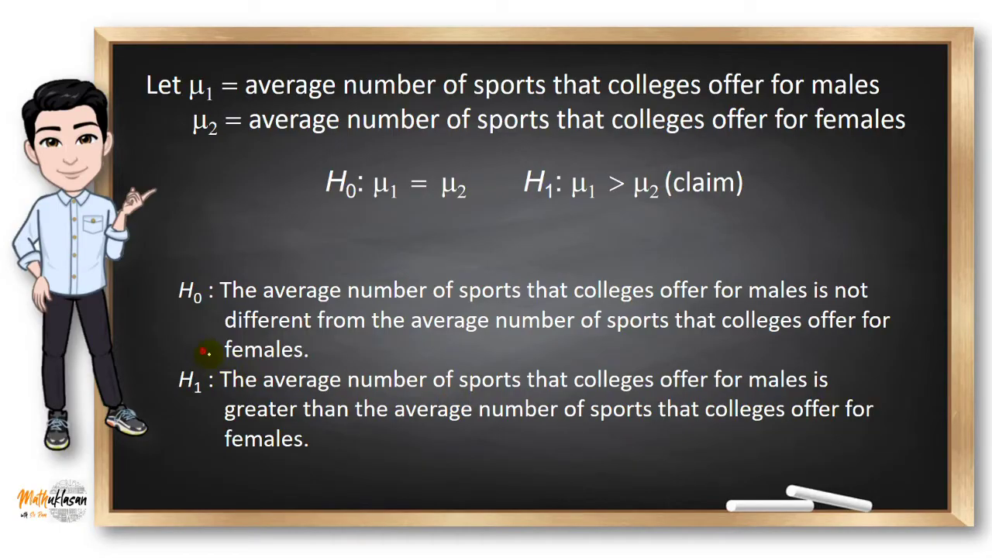
mouse_move(201, 351)
left_mouse_down()
mouse_move(720, 434)
mouse_move(818, 438)
left_mouse_up()
Strike through the H1 statement and circle H1: μ1 > μ2 (claim) with the pen.
mouse_move(835, 370)
left_mouse_down()
mouse_move(458, 405)
mouse_move(233, 440)
left_mouse_up()
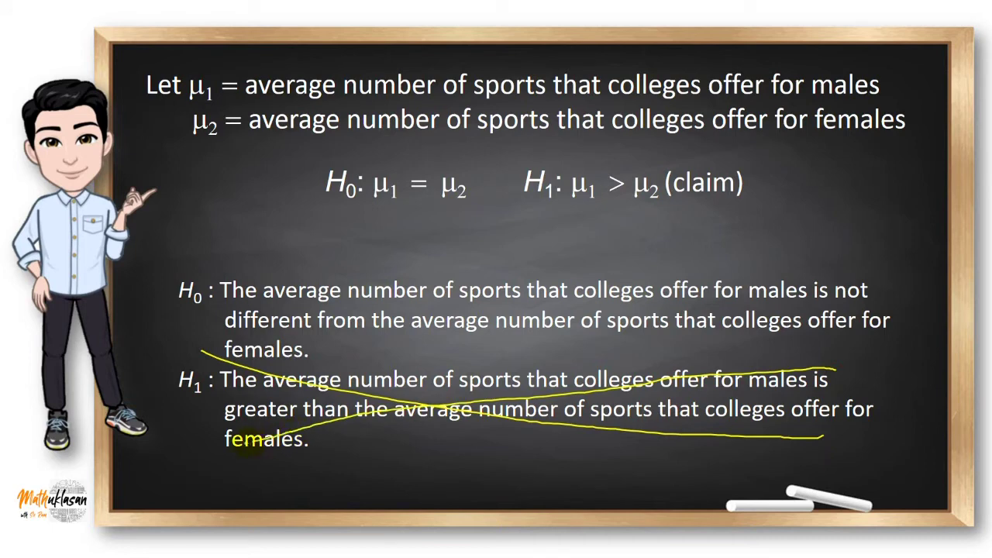
mouse_move(577, 142)
left_mouse_down()
mouse_move(540, 160)
mouse_move(780, 228)
mouse_move(682, 124)
mouse_move(554, 125)
left_mouse_up()
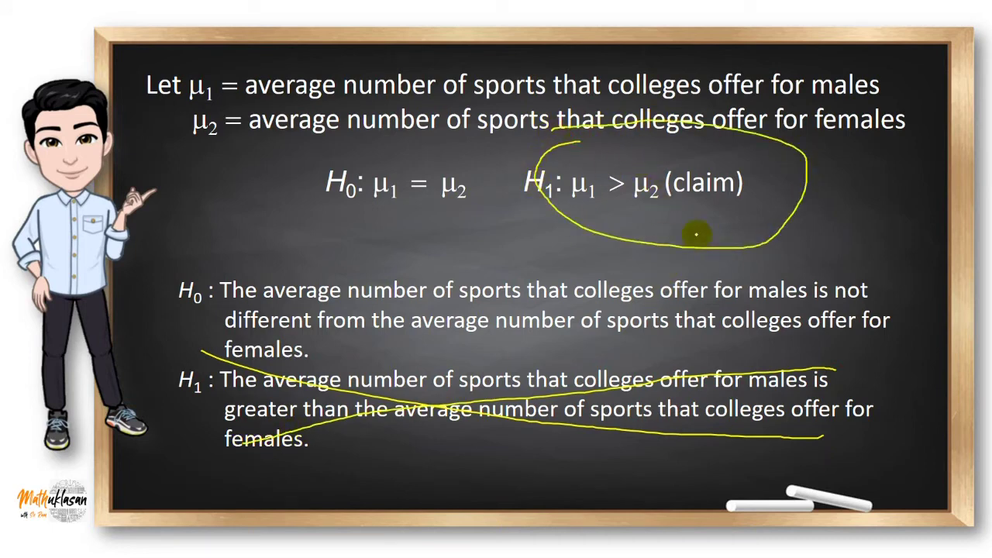
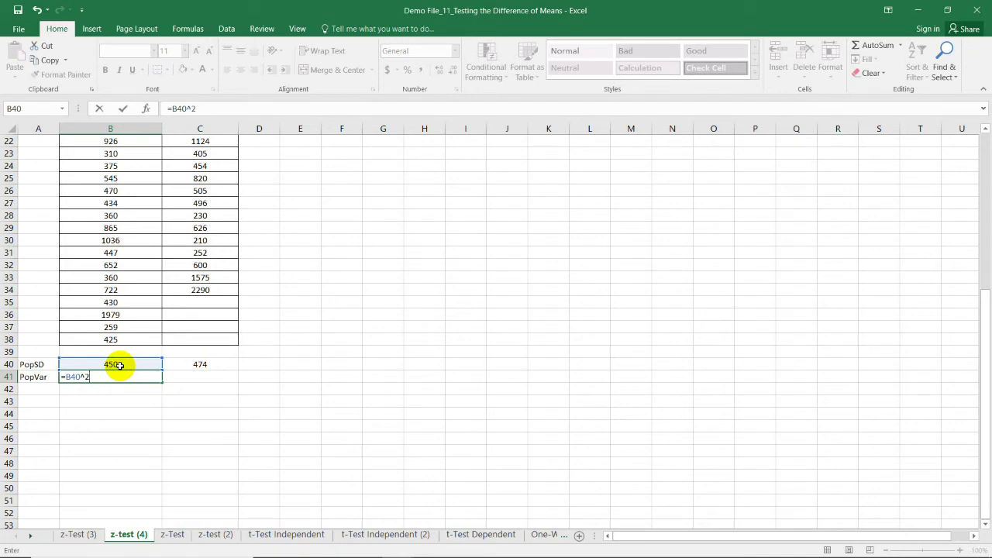
Commit =B40^2 for the US variance (202500) and fill it across to C41 for Europe.
key("Return")
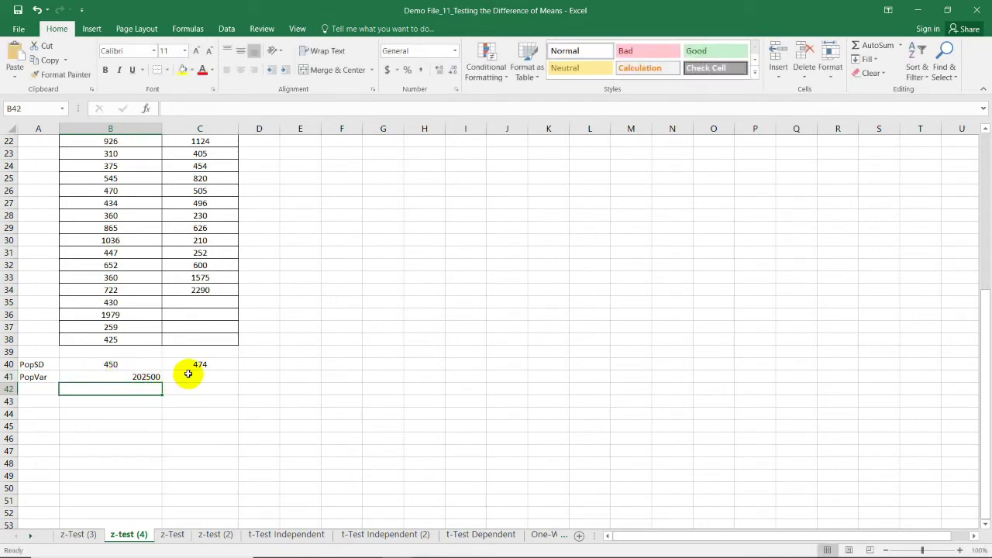
left_click(188, 373)
left_click(157, 377)
left_click_drag(162, 382, 206, 382)
left_click(203, 398)
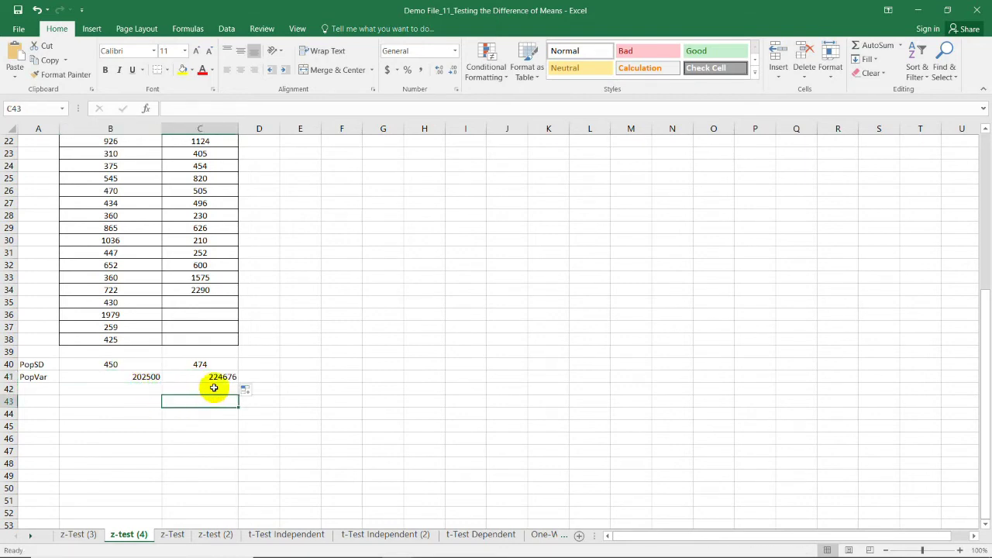
Center the Europe variance 224676 in C41 and confirm its =C40^2 formula.
left_click(231, 377)
left_click(240, 70)
left_click(385, 310)
left_click(222, 363)
left_click(225, 377)
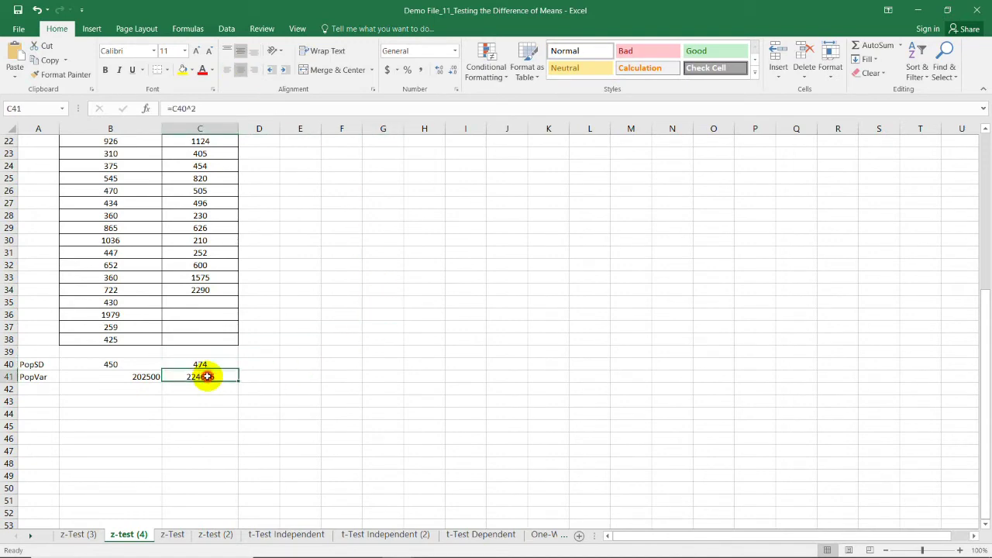
left_click(194, 109)
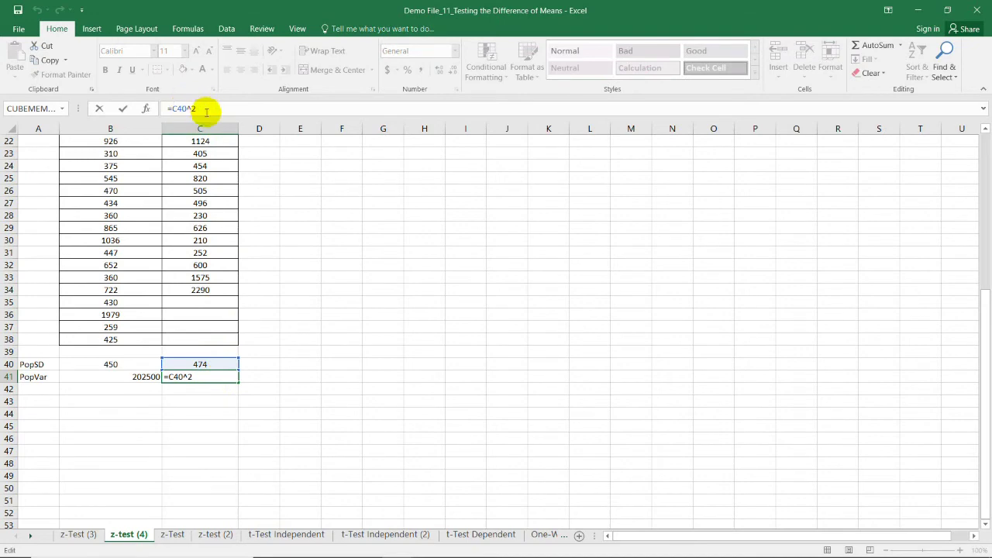
left_click(300, 348)
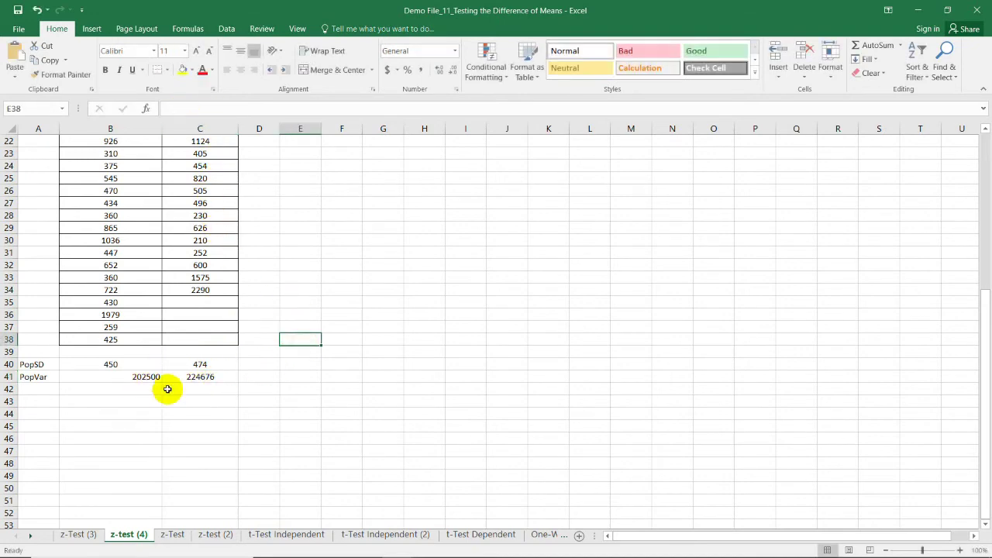
left_click(228, 399)
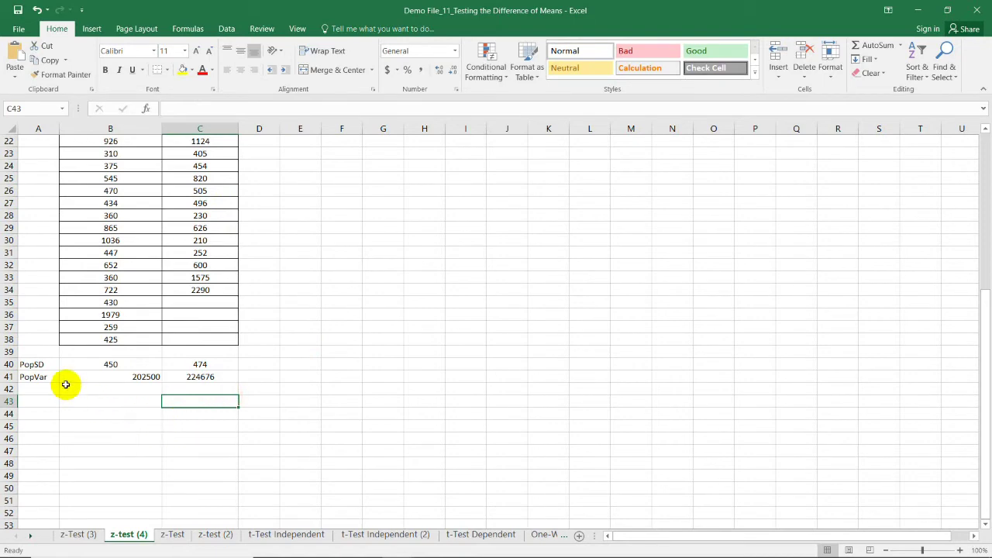
Open the z-Test: Two Sample for Means tool from Data Analysis.
scroll(344, 403, "up", 5)
scroll(348, 392, "down", 4)
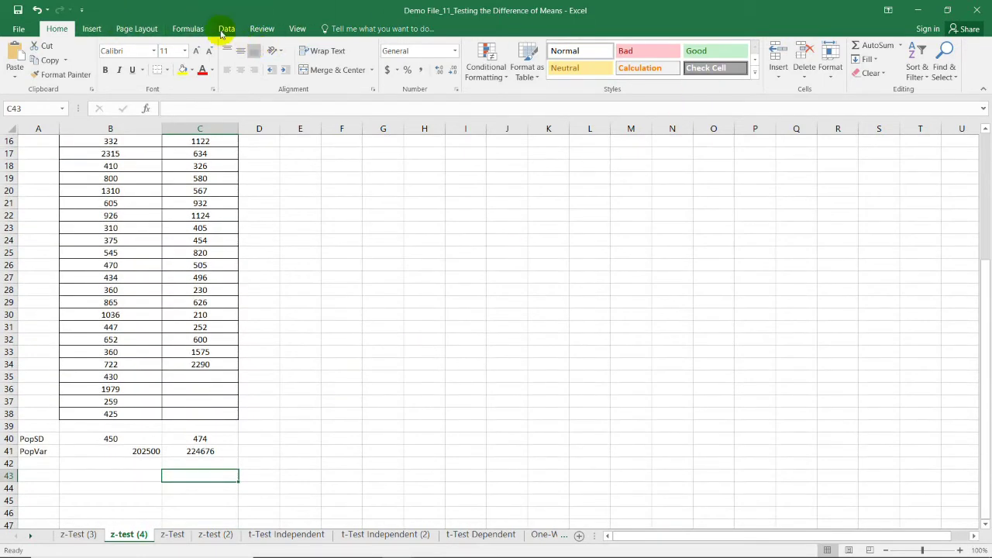
left_click(226, 29)
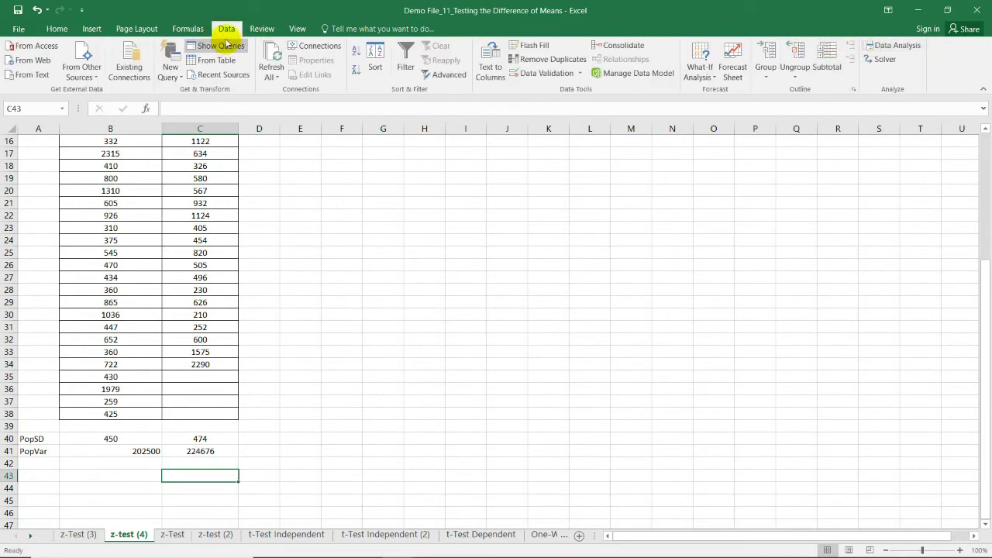
left_click(881, 45)
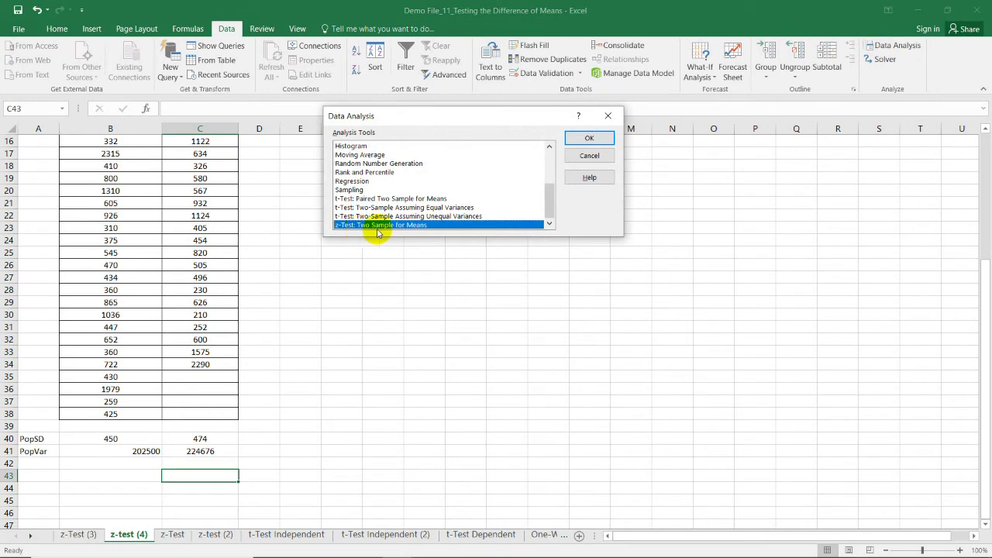
left_click(590, 137)
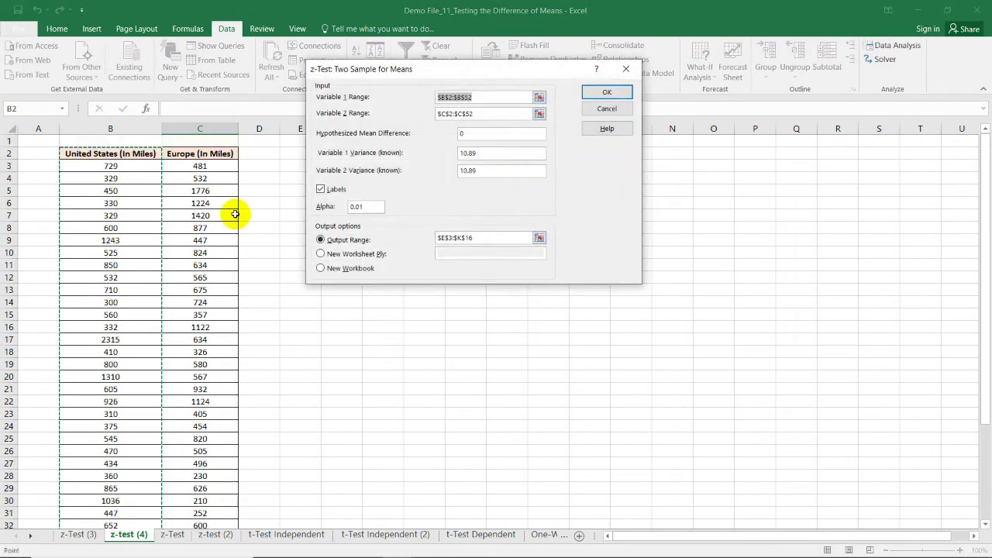
Set Variable 1 Range to $B$2:$B$38 and Variable 2 Range to $C$2:$C$34.
key("BackSpace")
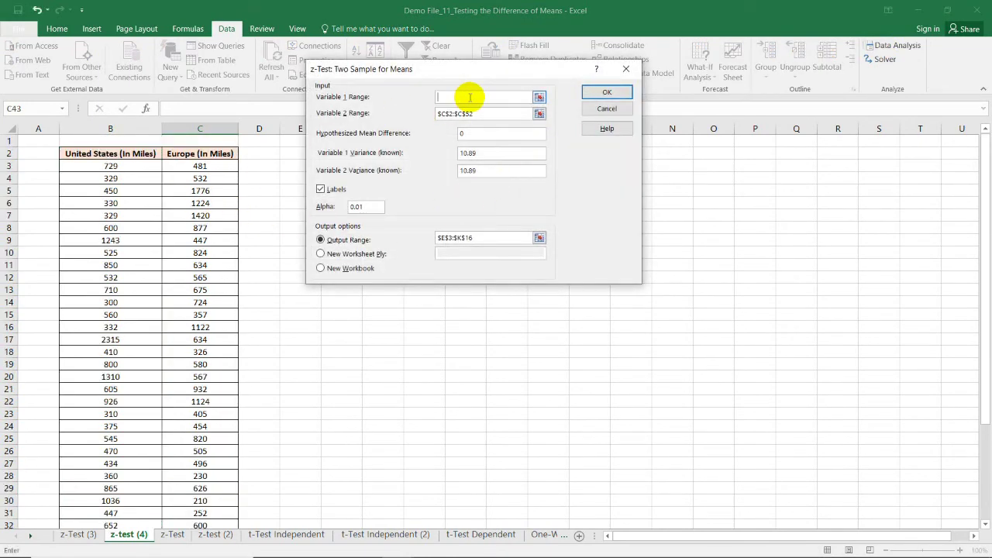
left_click(139, 152)
left_click_drag(149, 195, 124, 505)
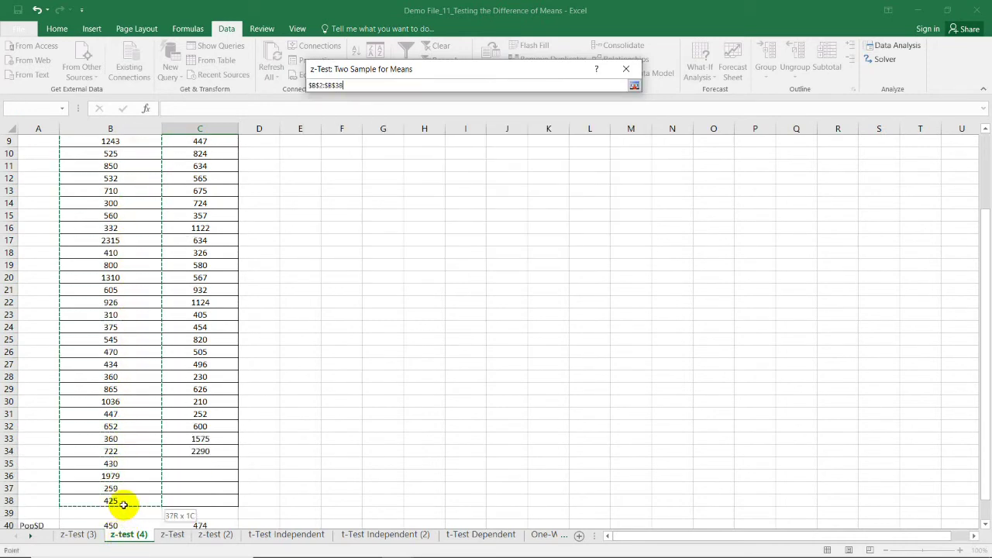
left_click(482, 113)
left_click_drag(445, 115, 382, 130)
left_click_drag(220, 144, 196, 451)
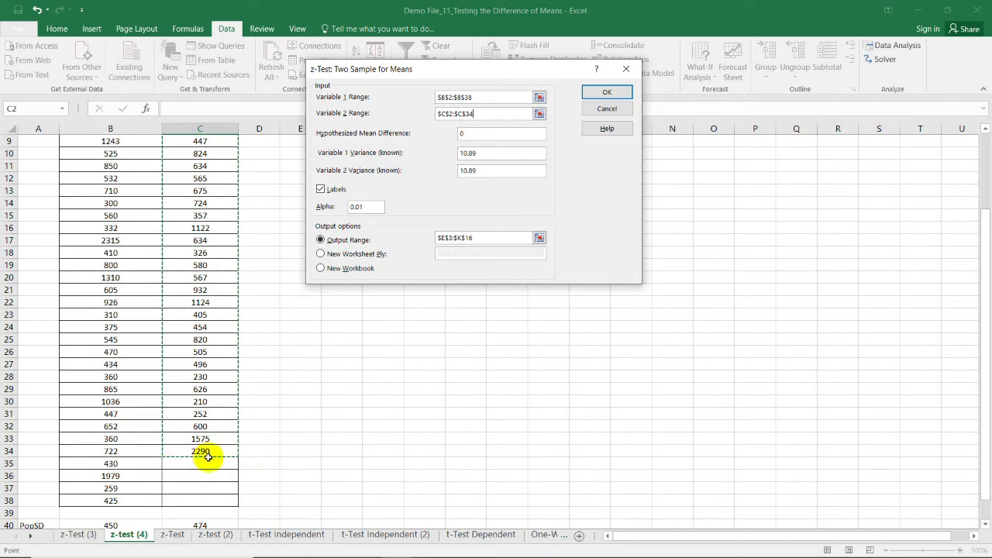
scroll(210, 276, "up", 3)
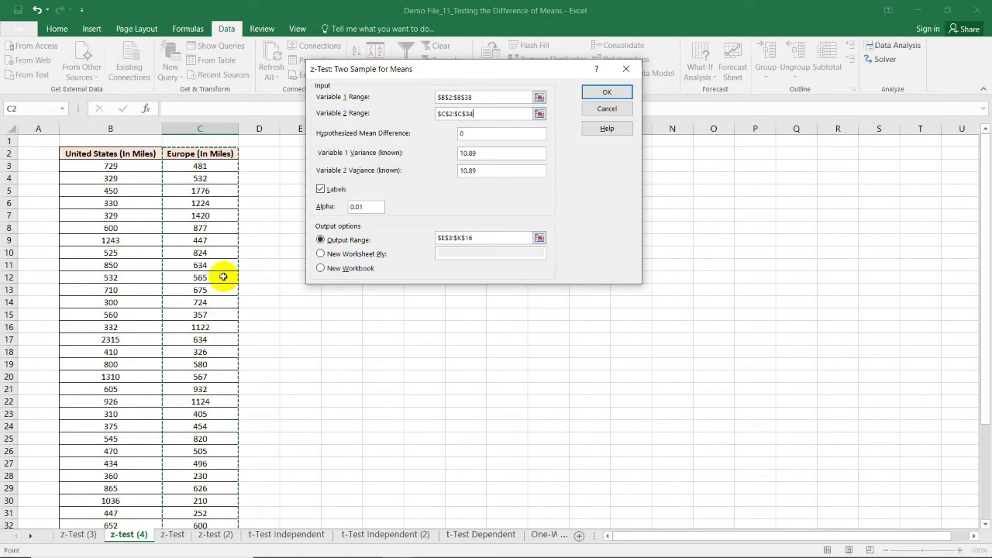
scroll(225, 279, "down", 3)
scroll(229, 275, "up", 3)
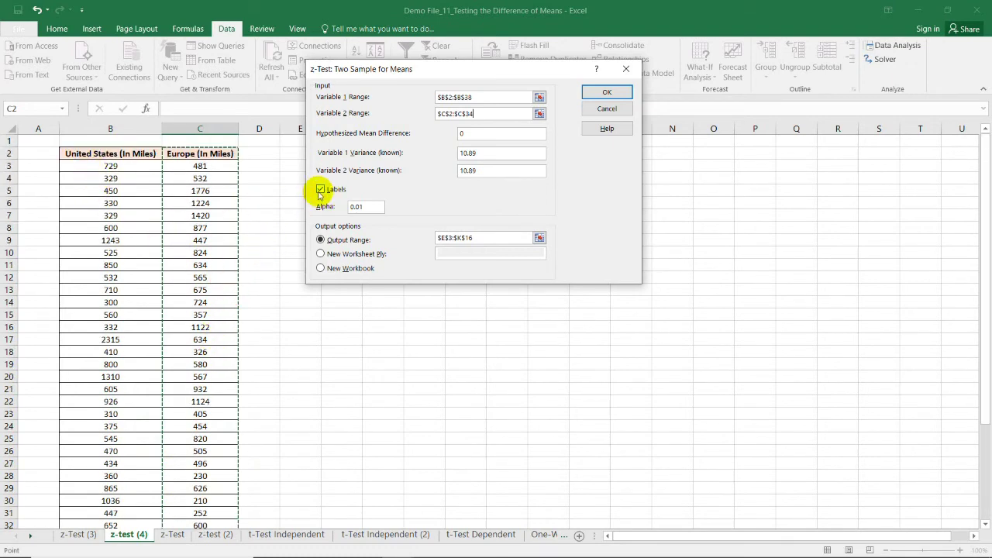
left_click(480, 135)
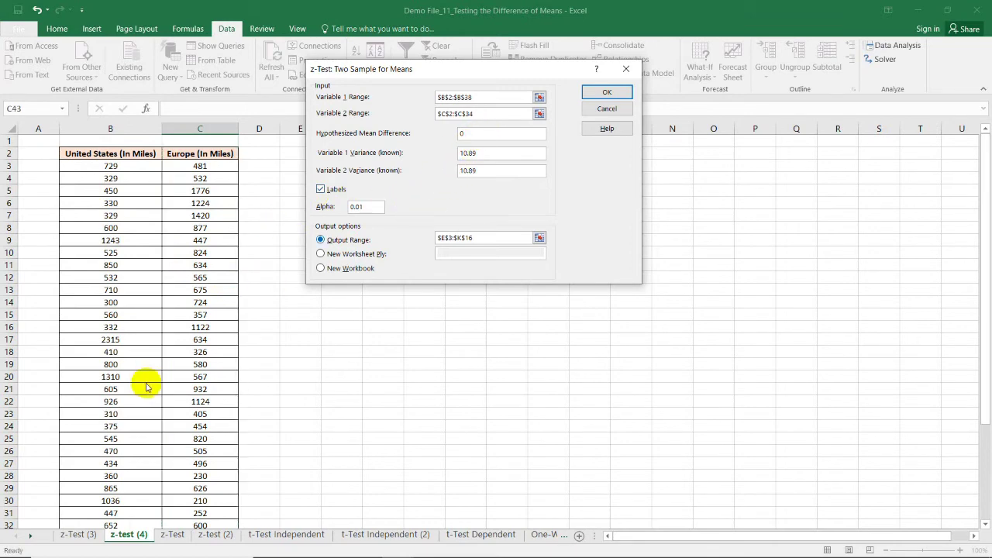
Enter the known variances 202500 for the US and 224676 for Europe.
left_click(473, 113)
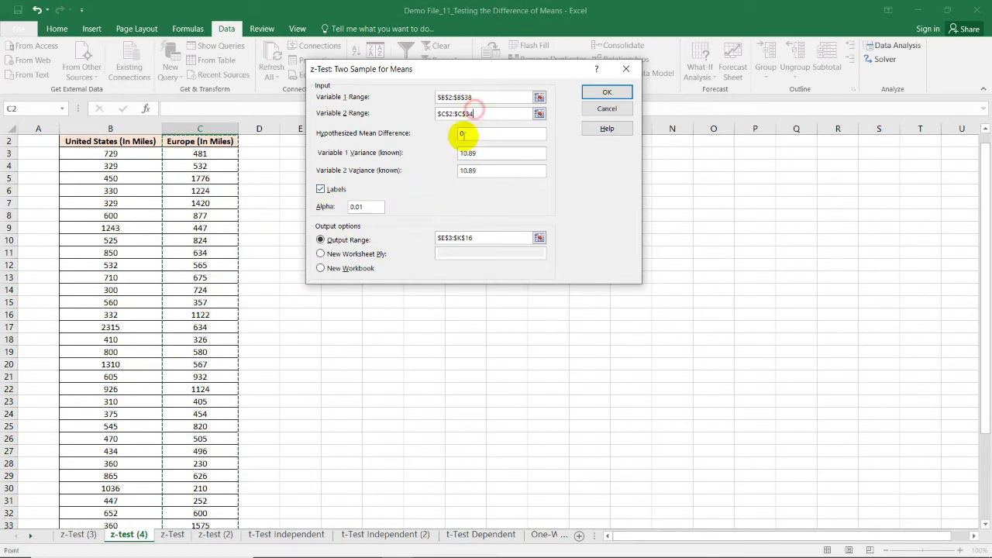
scroll(248, 332, "down", 7)
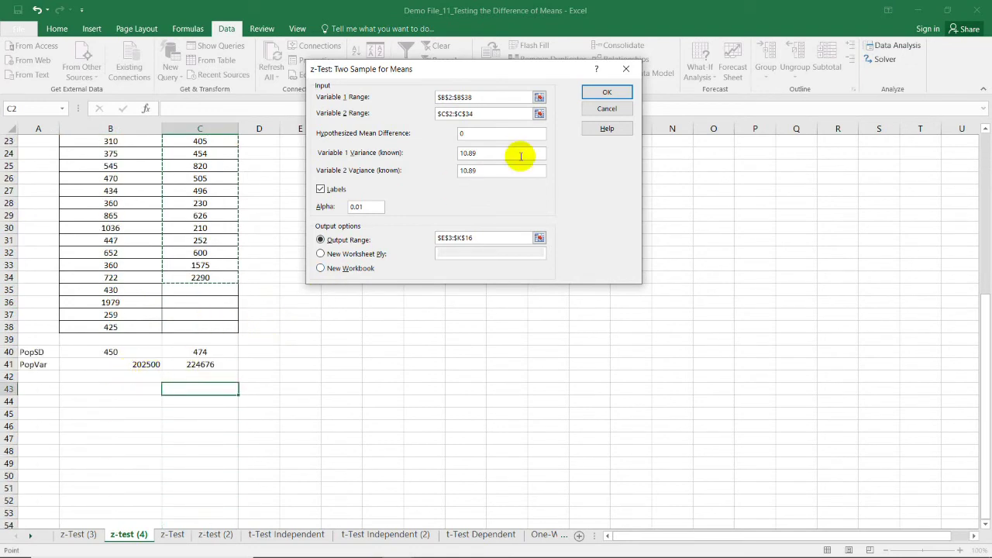
double_click(497, 152)
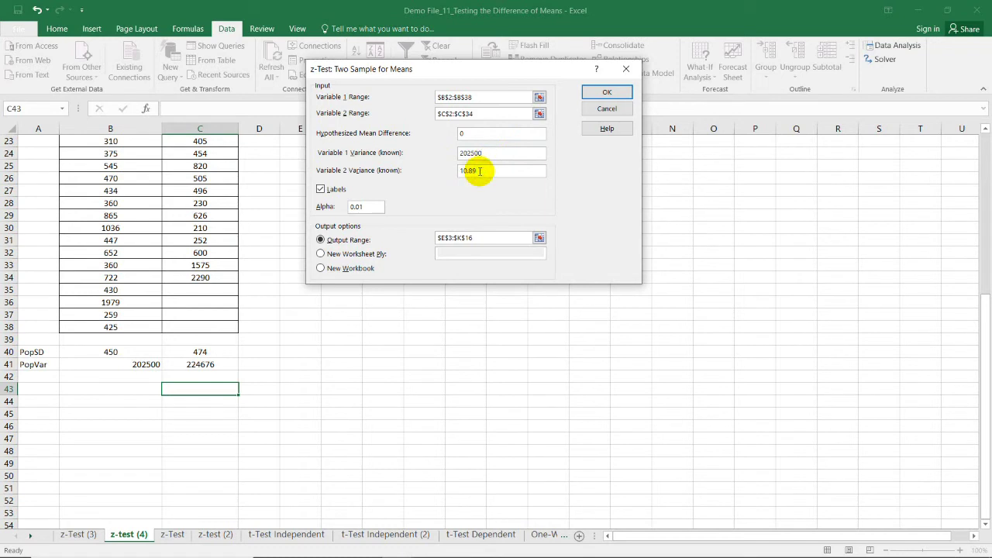
double_click(474, 171)
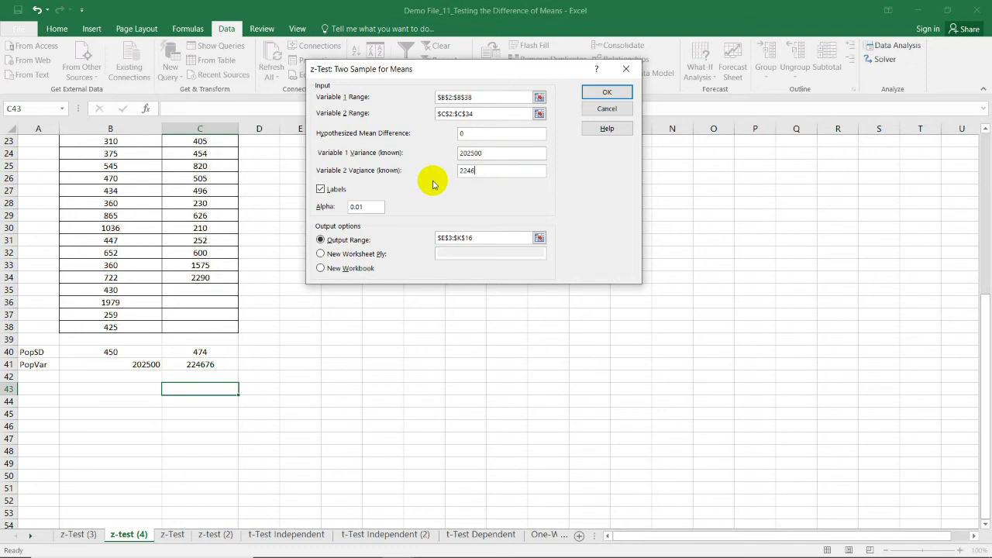
left_click(477, 201)
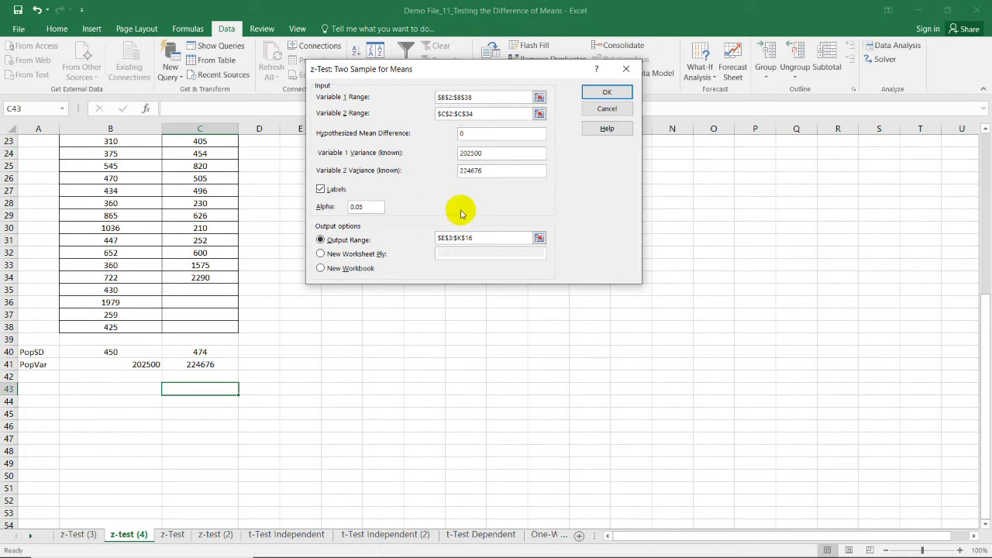
Set the output range to $E$3:$K$16 and run the z-test.
left_click(488, 235)
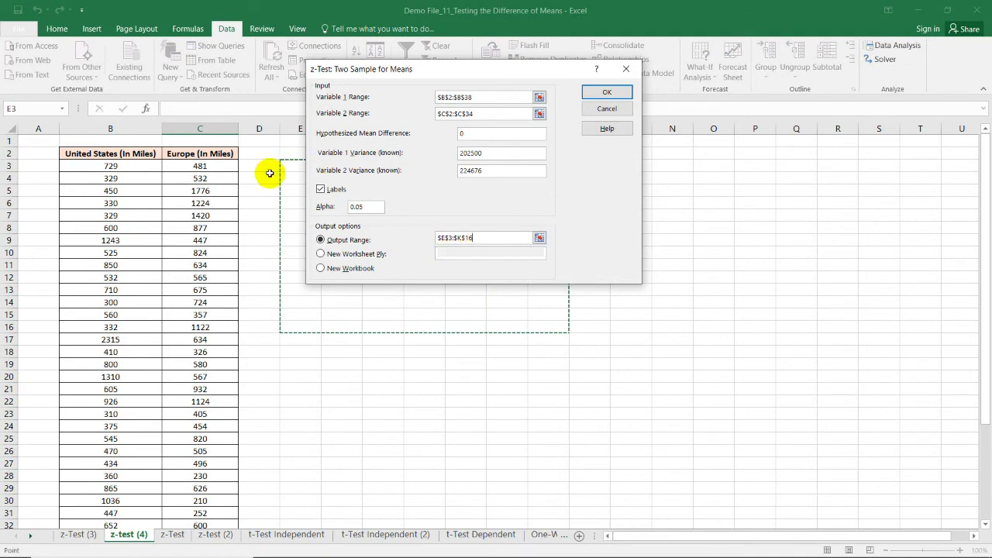
left_click(573, 202)
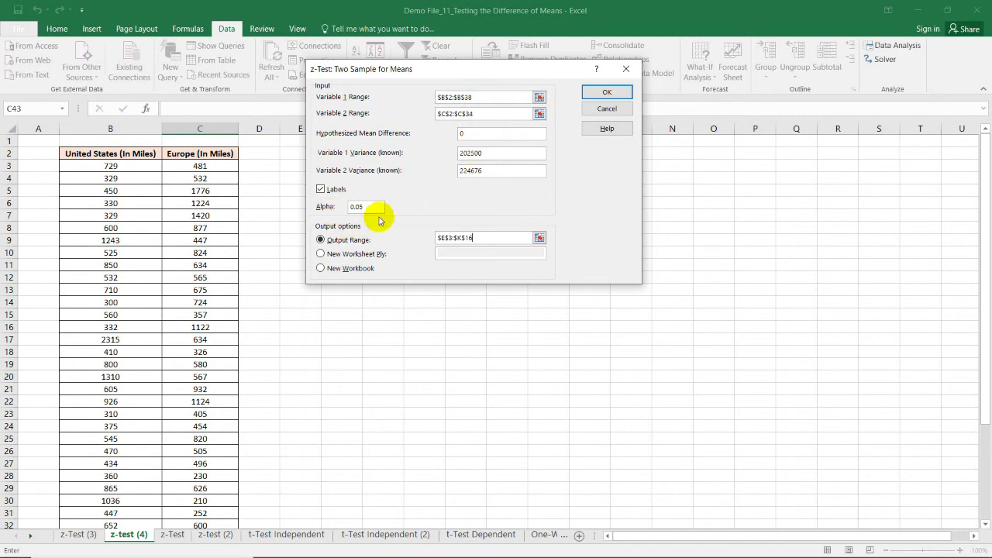
left_click(604, 93)
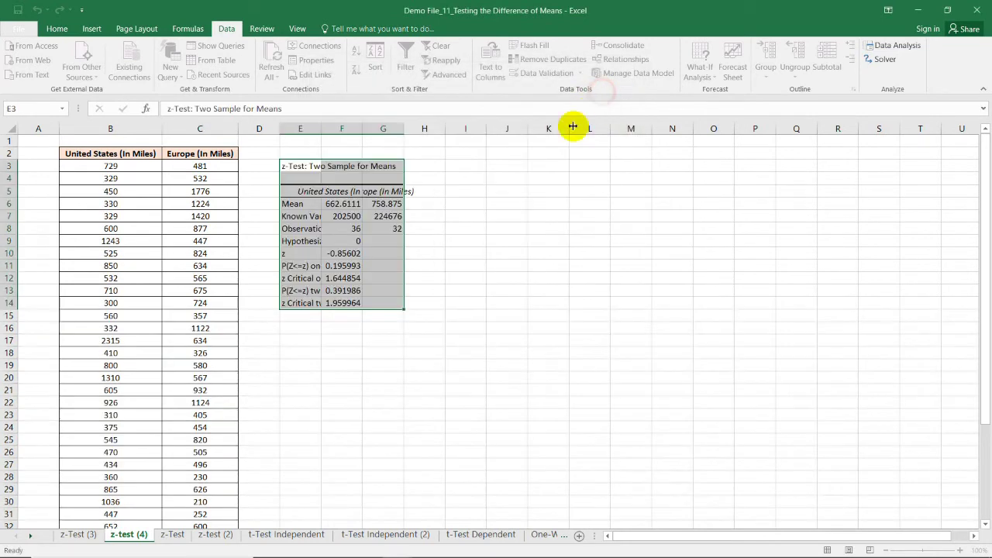
AutoFit columns E, F and G to fit the results table.
double_click(322, 130)
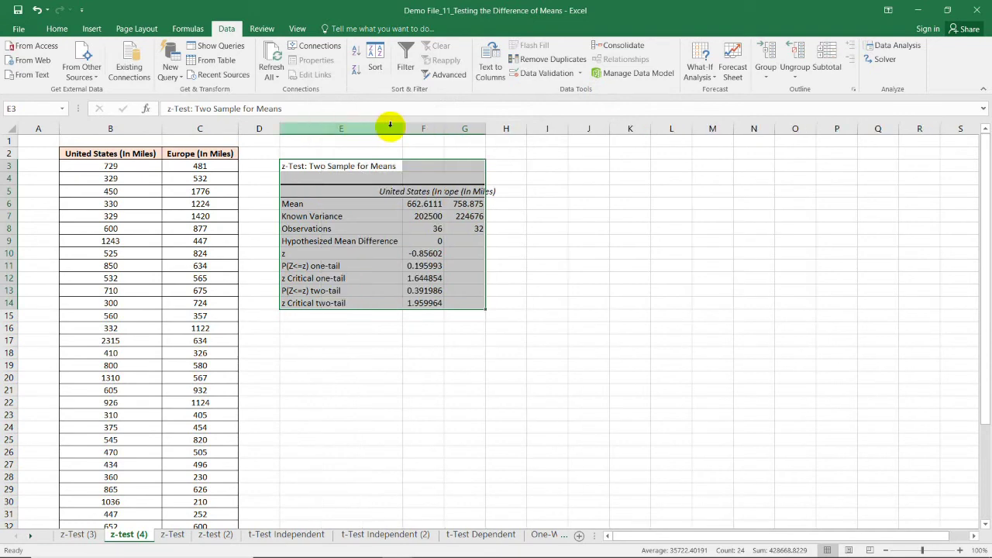
double_click(444, 129)
double_click(539, 129)
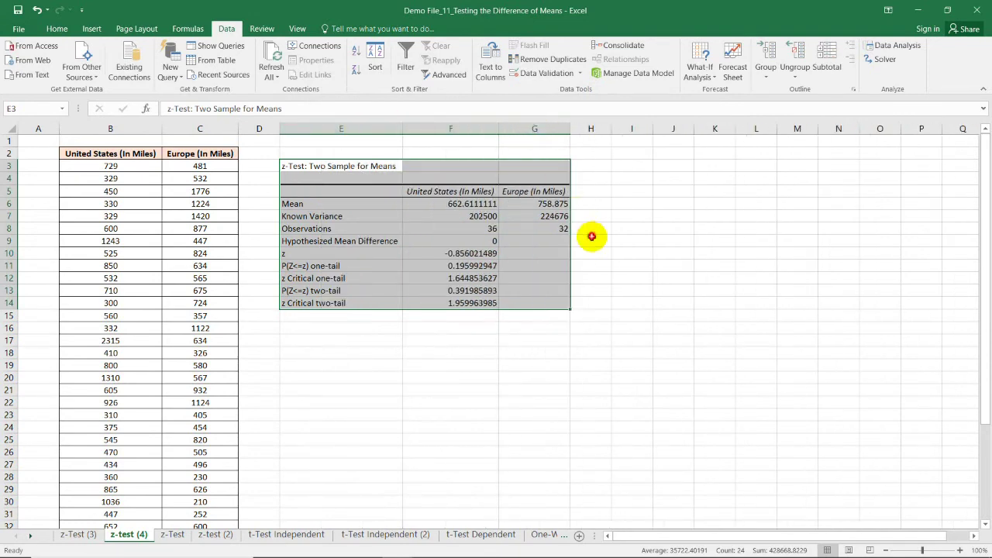
left_click(583, 238)
Reduce the results to two decimals and check z -0.86 in F10 and the p-value in F11.
left_click(590, 288)
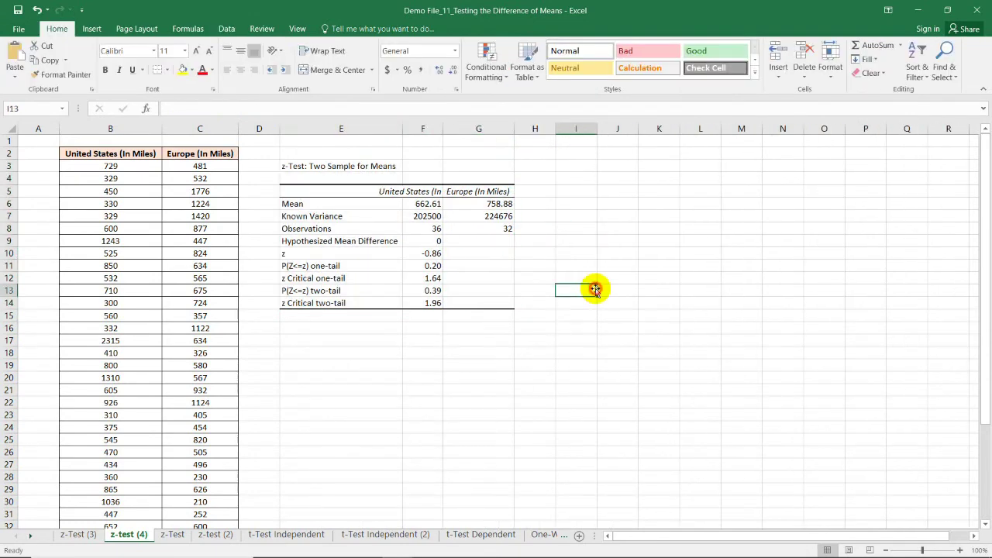
left_click(474, 250)
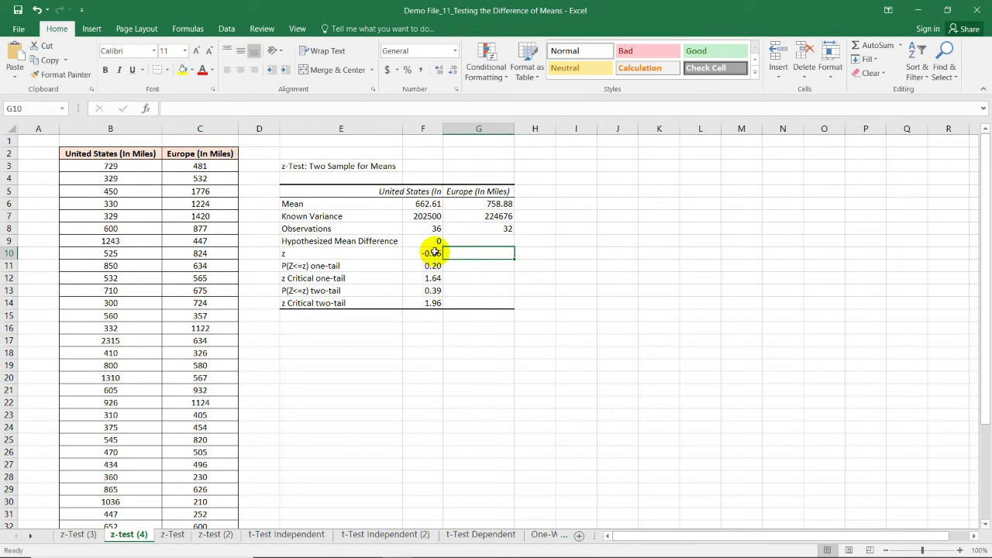
left_click(435, 253)
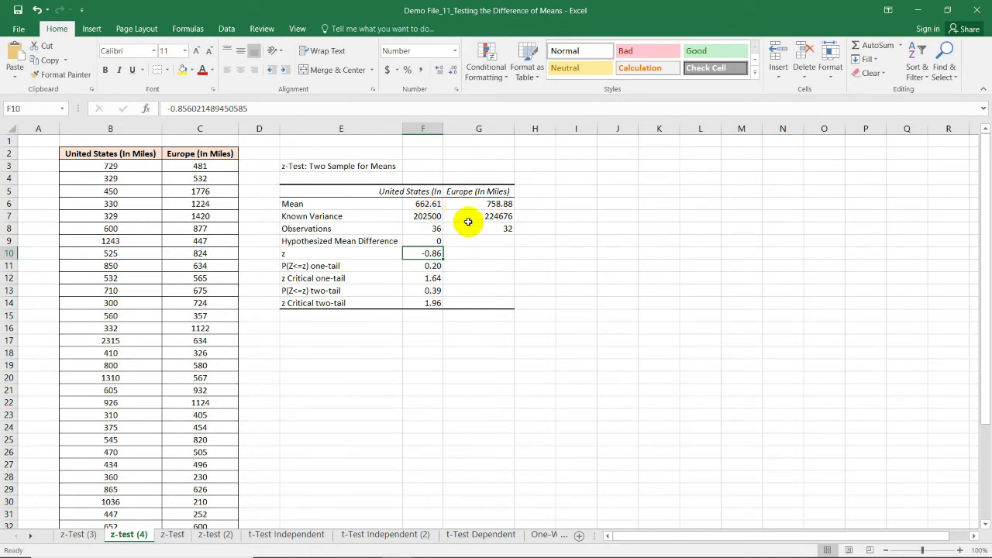
left_click(436, 262)
Reveal the normal-curve image and conclusion text, then select F13:F14 and cell G14.
left_click(436, 254)
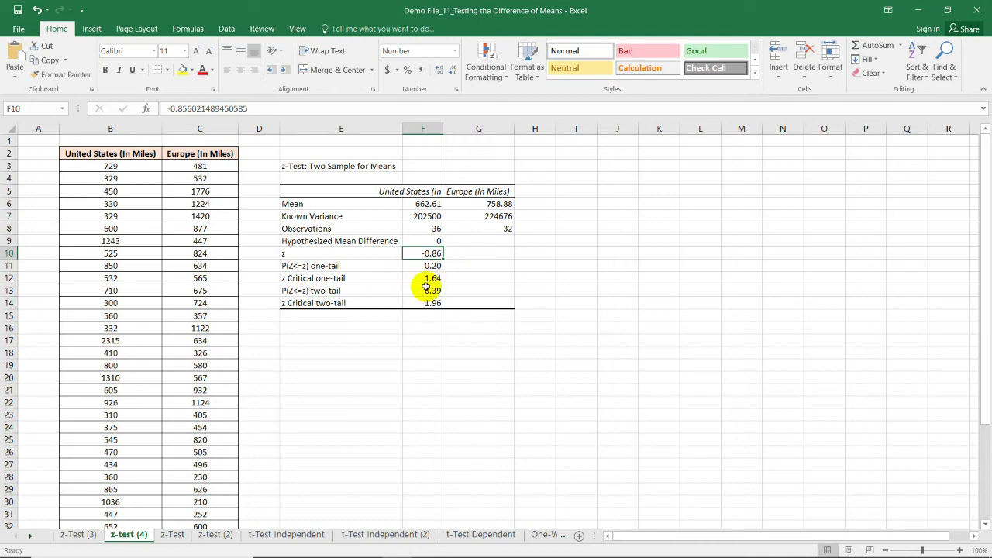
left_click(563, 319)
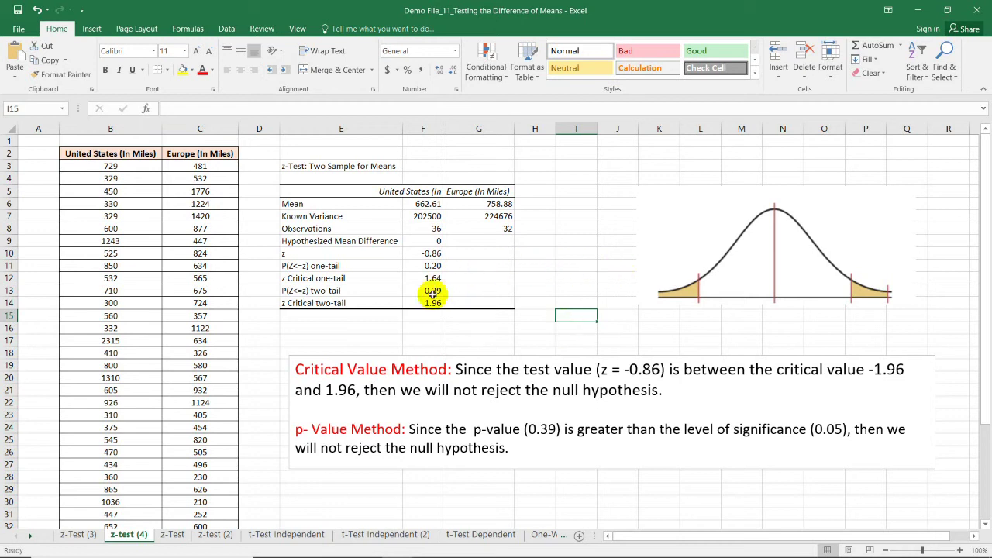
left_click_drag(427, 289, 429, 302)
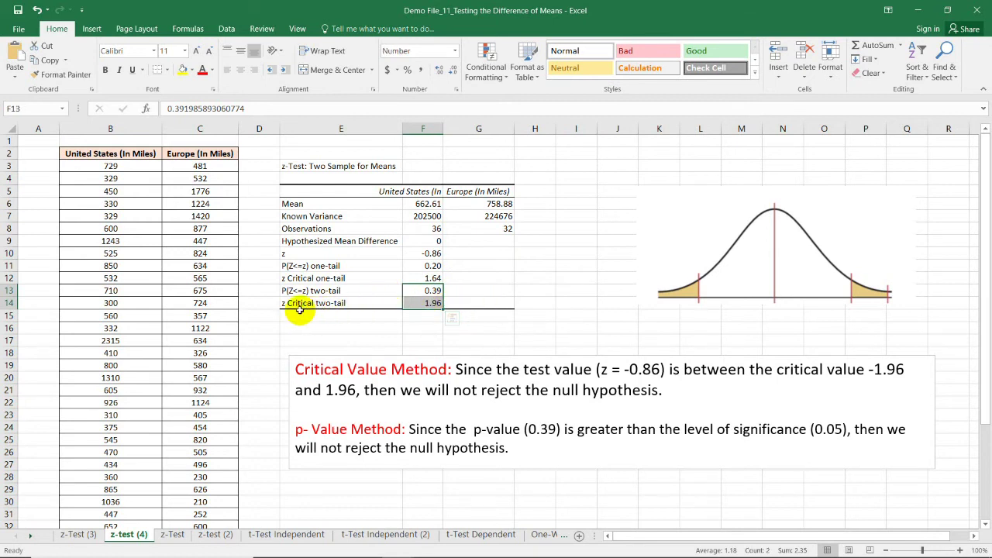
left_click(467, 304)
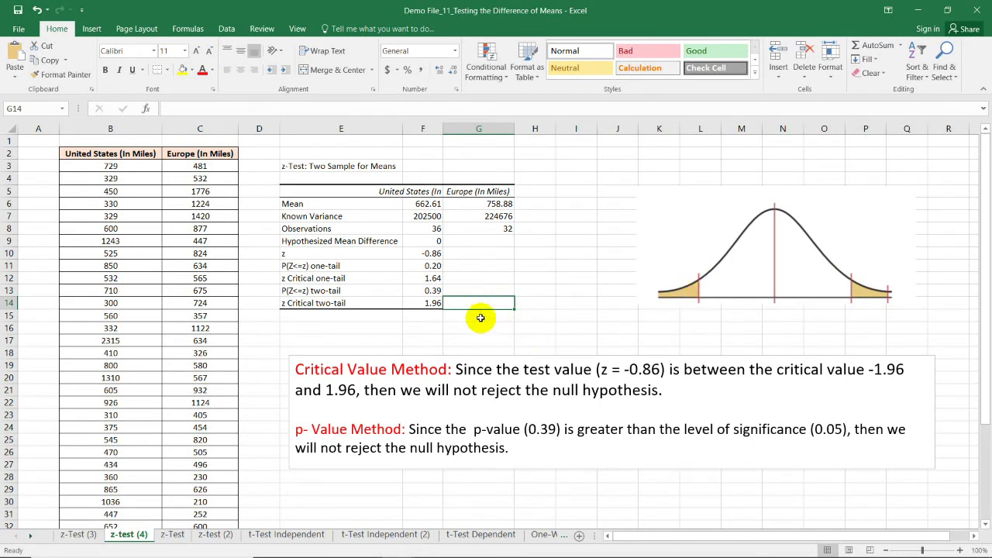
Enter -1.96 in G14 as the negative two-tail critical value.
type("=")
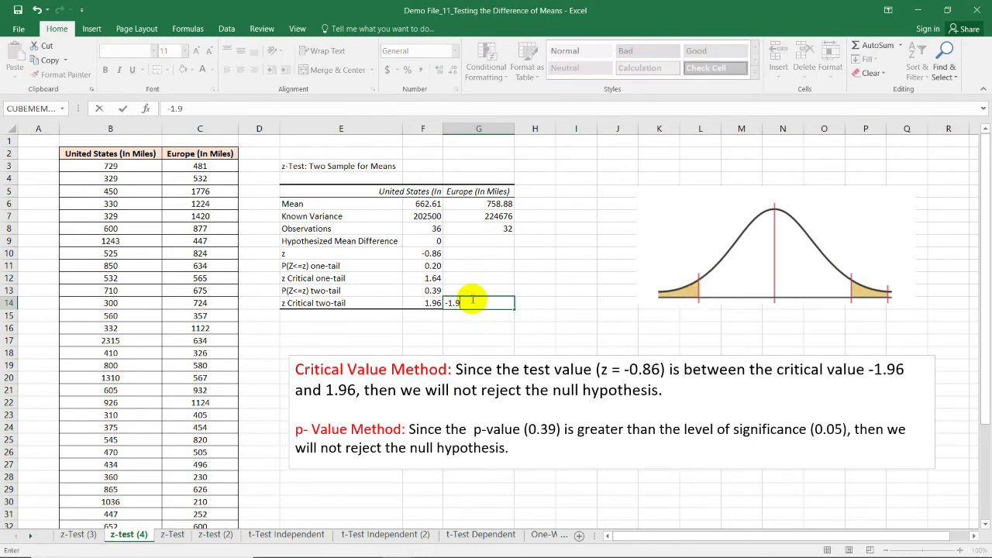
left_click(535, 328)
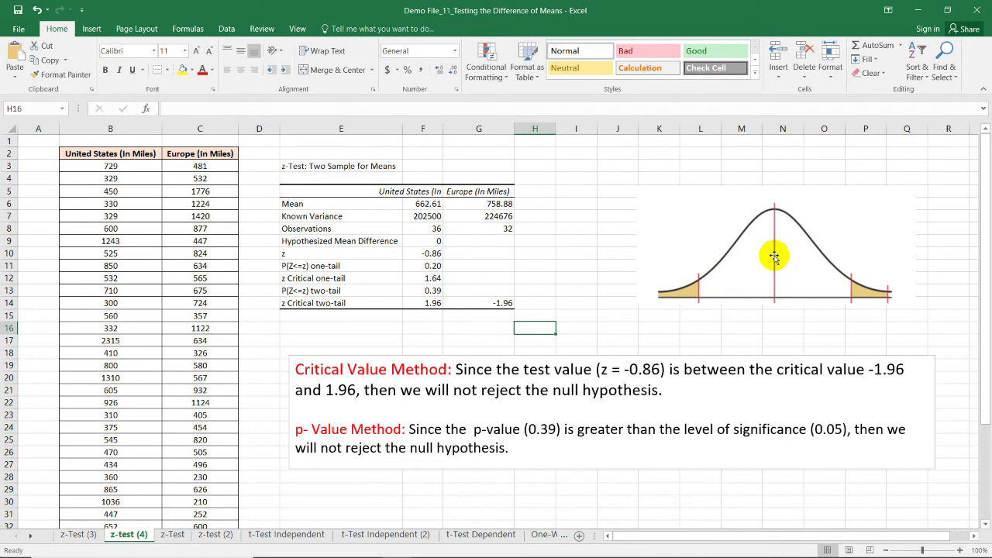
left_click_drag(480, 391, 689, 393)
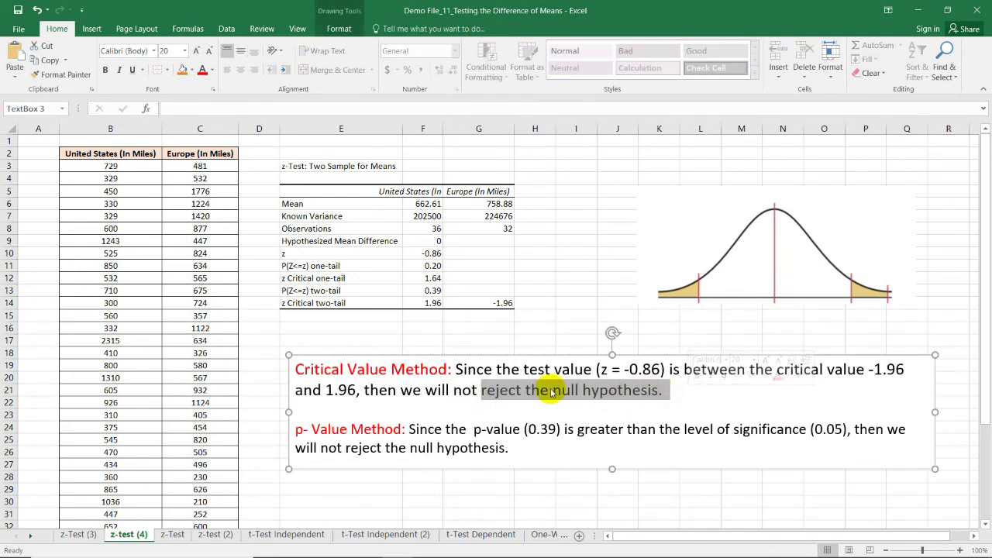
left_click(424, 290)
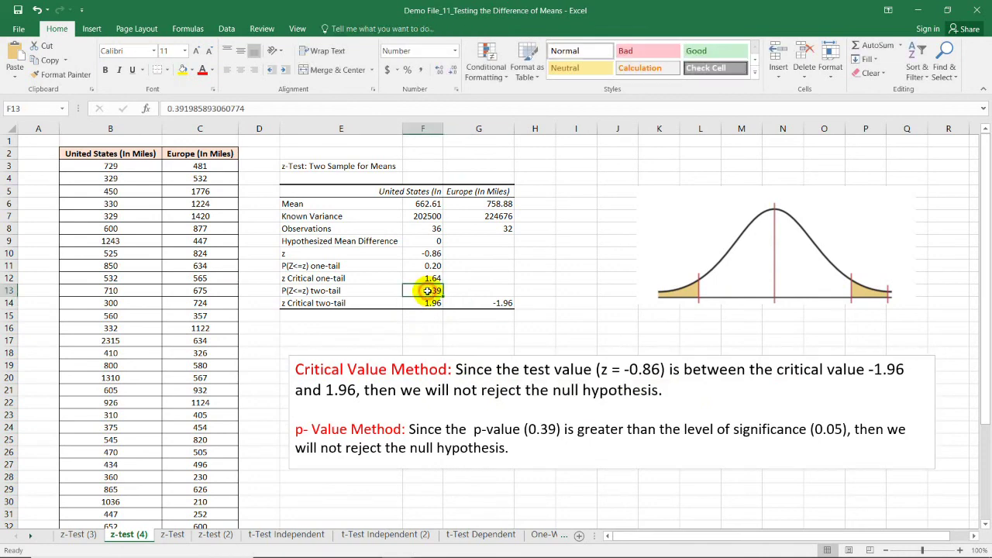
left_click(337, 291)
left_click_drag(418, 291, 436, 293)
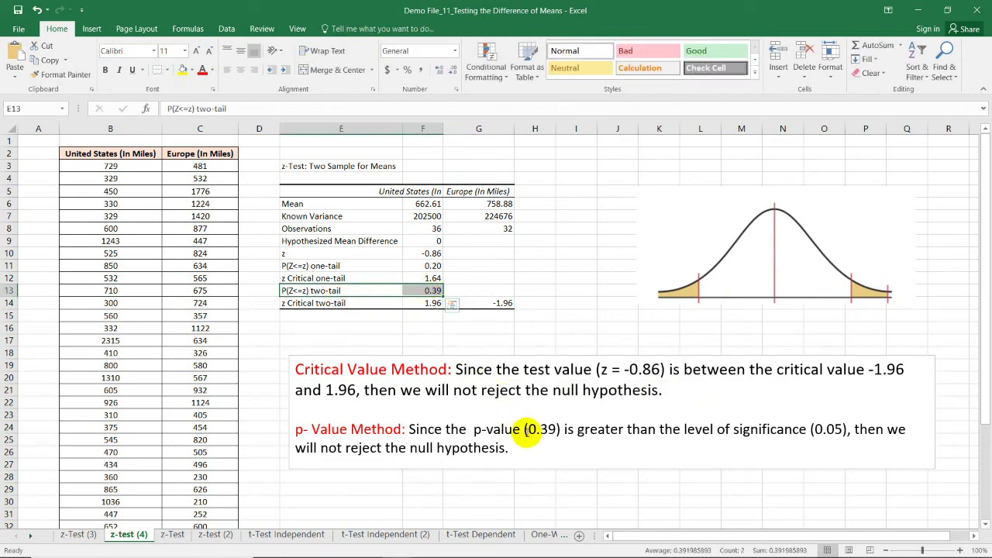
left_click_drag(577, 429, 835, 426)
left_click(833, 429)
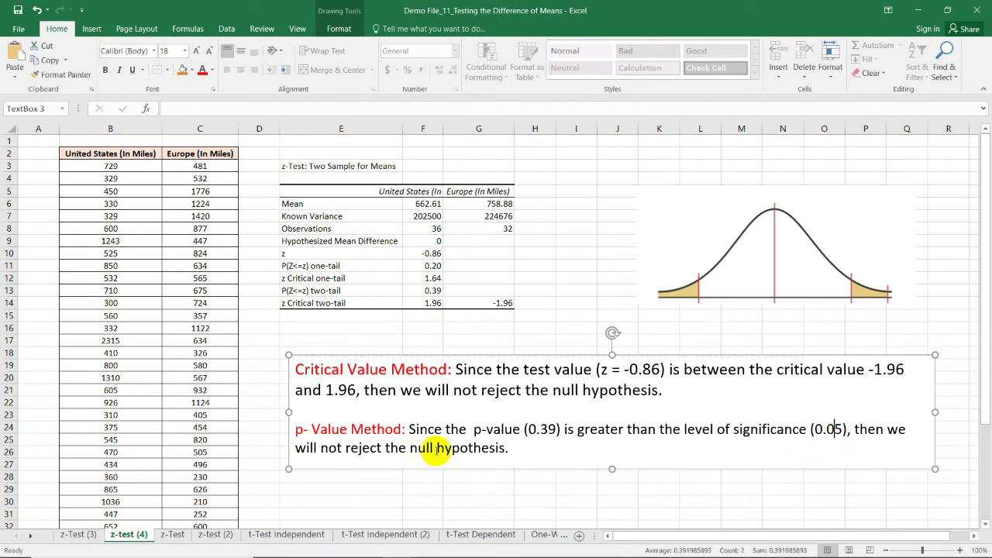
left_click_drag(349, 369, 632, 470)
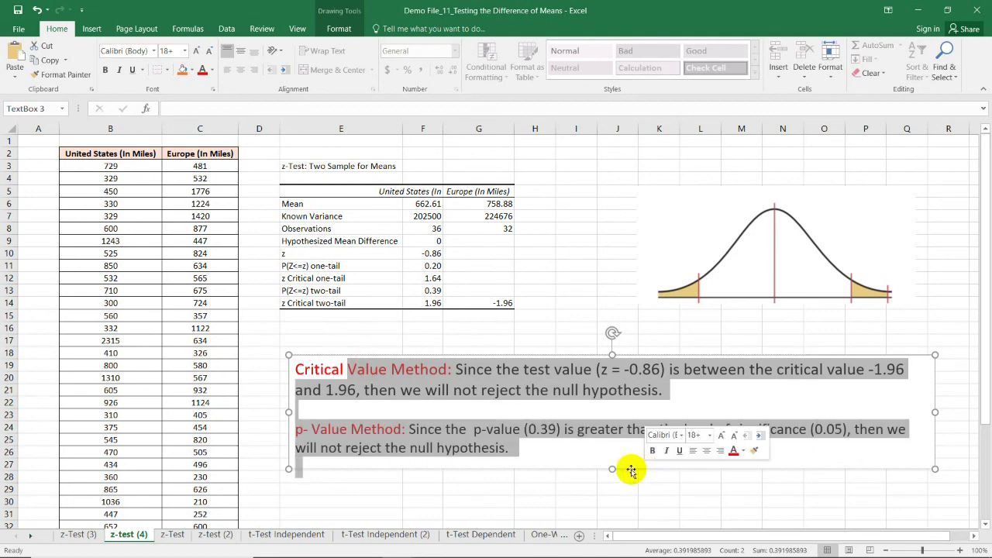